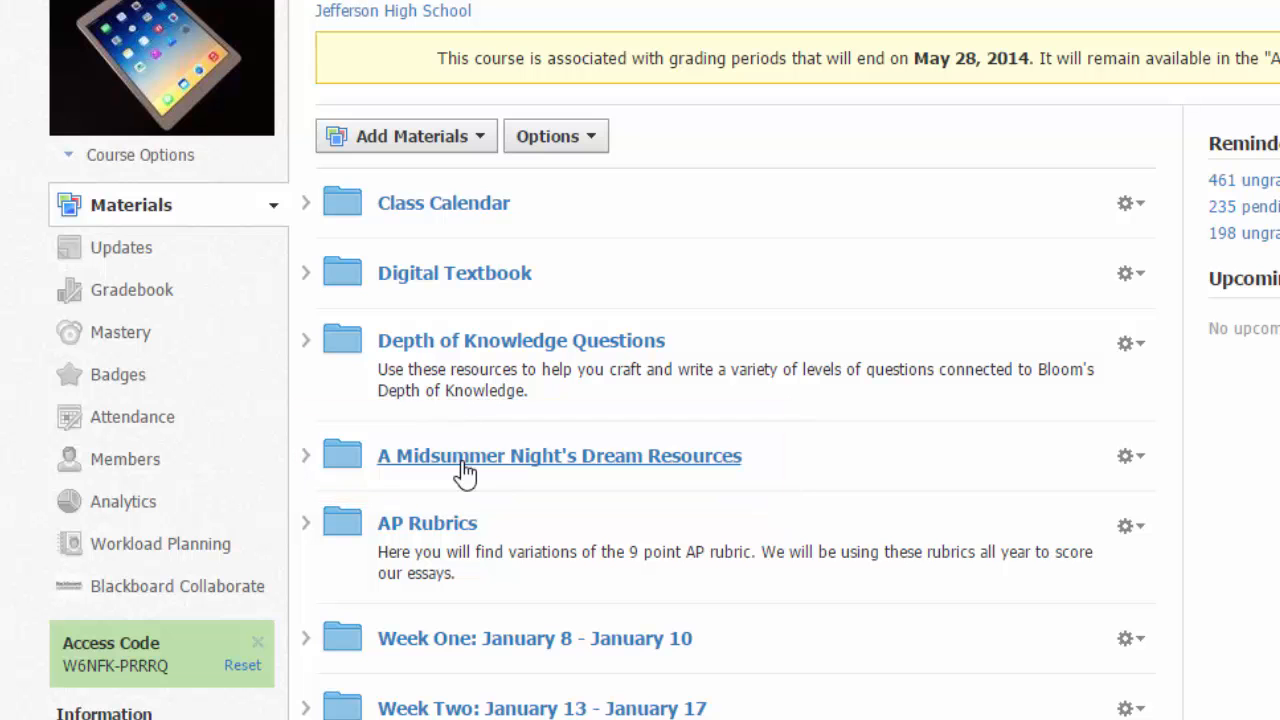
Open the A Midsummer Night's Dream Resources folder and copy the web address of the Midsummer Night's Dream Reading Schedule document.
left_click(464, 463)
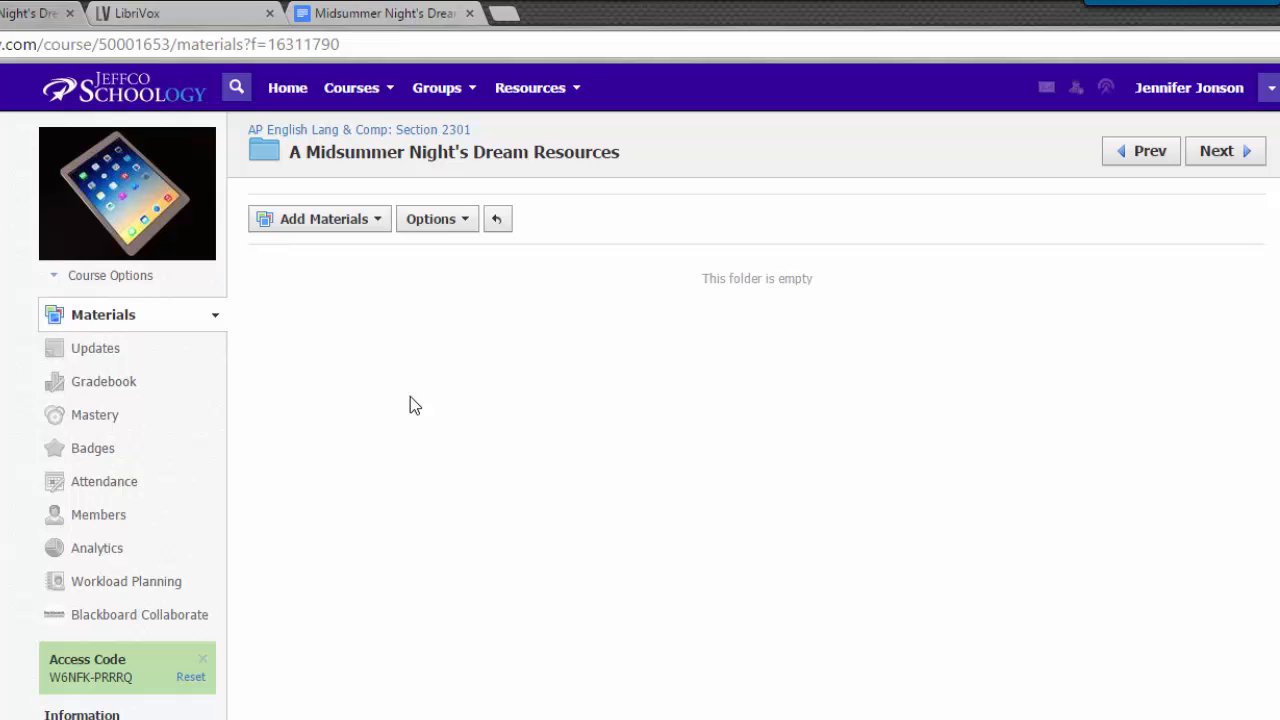
left_click(398, 18)
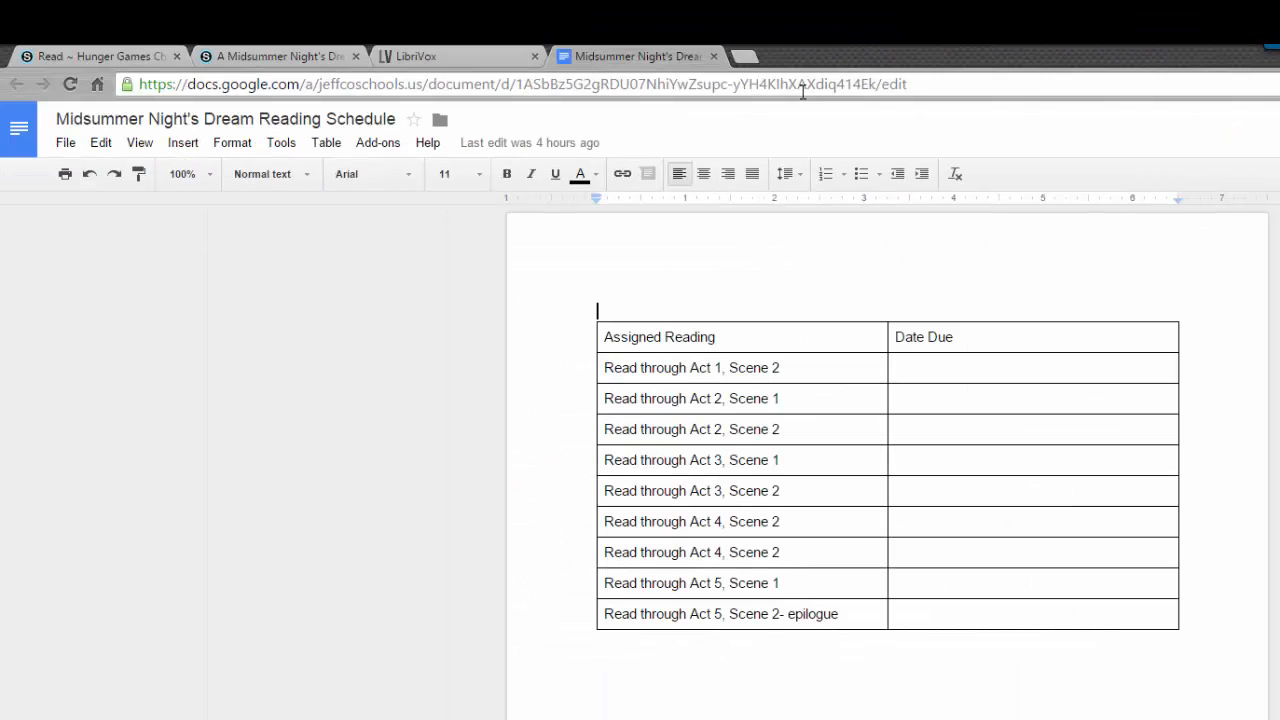
left_click(802, 91)
right_click(801, 90)
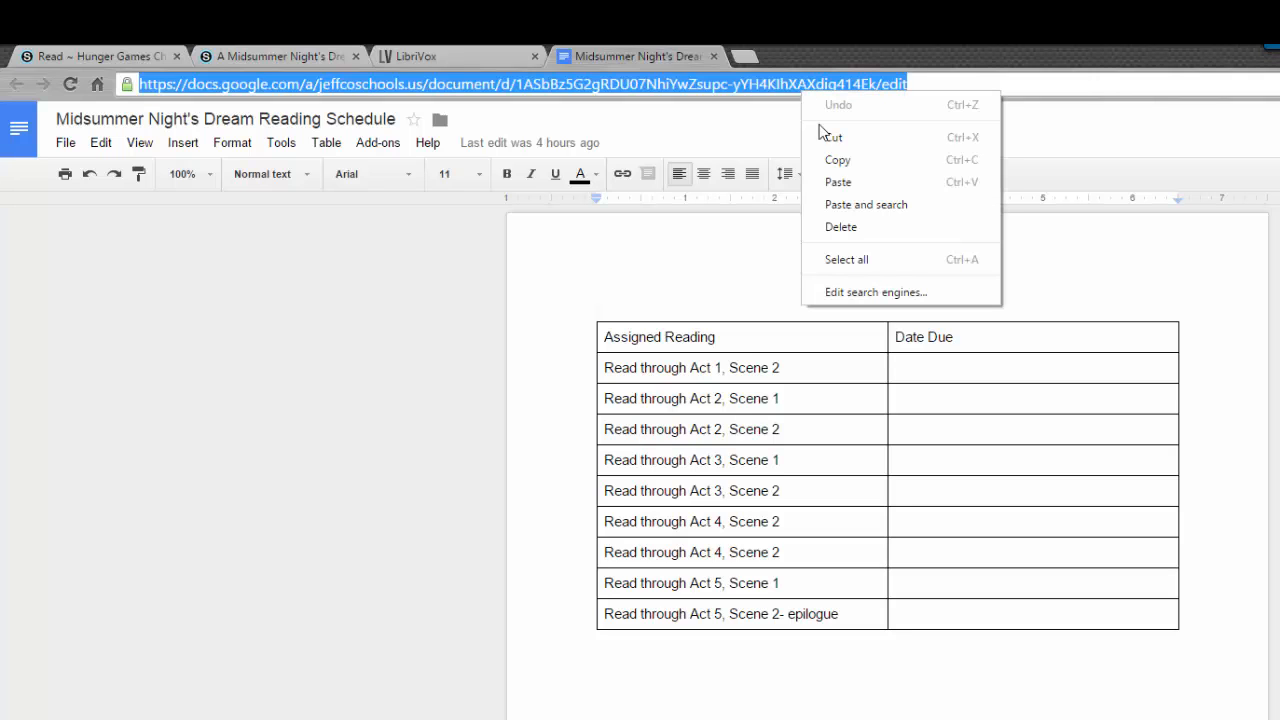
left_click(861, 170)
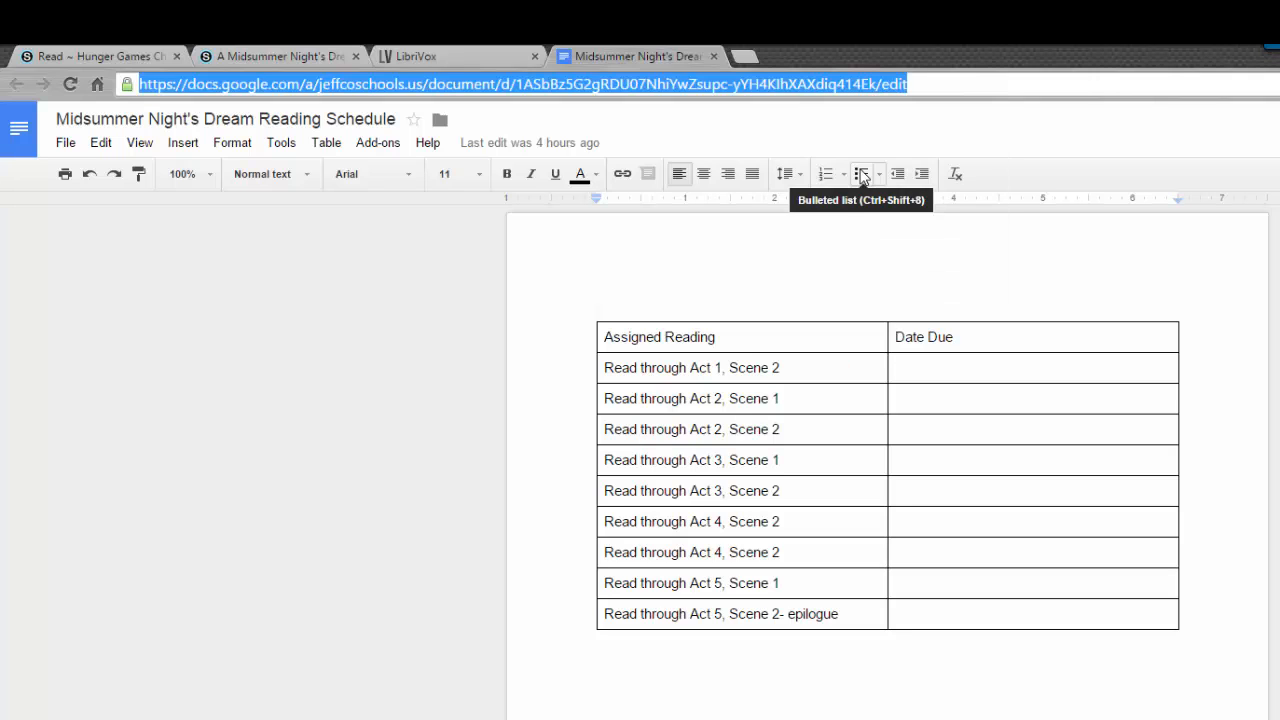
Start a new link in the A Midsummer Night's Dream Resources folder using the copied document address as its URL.
left_click(314, 55)
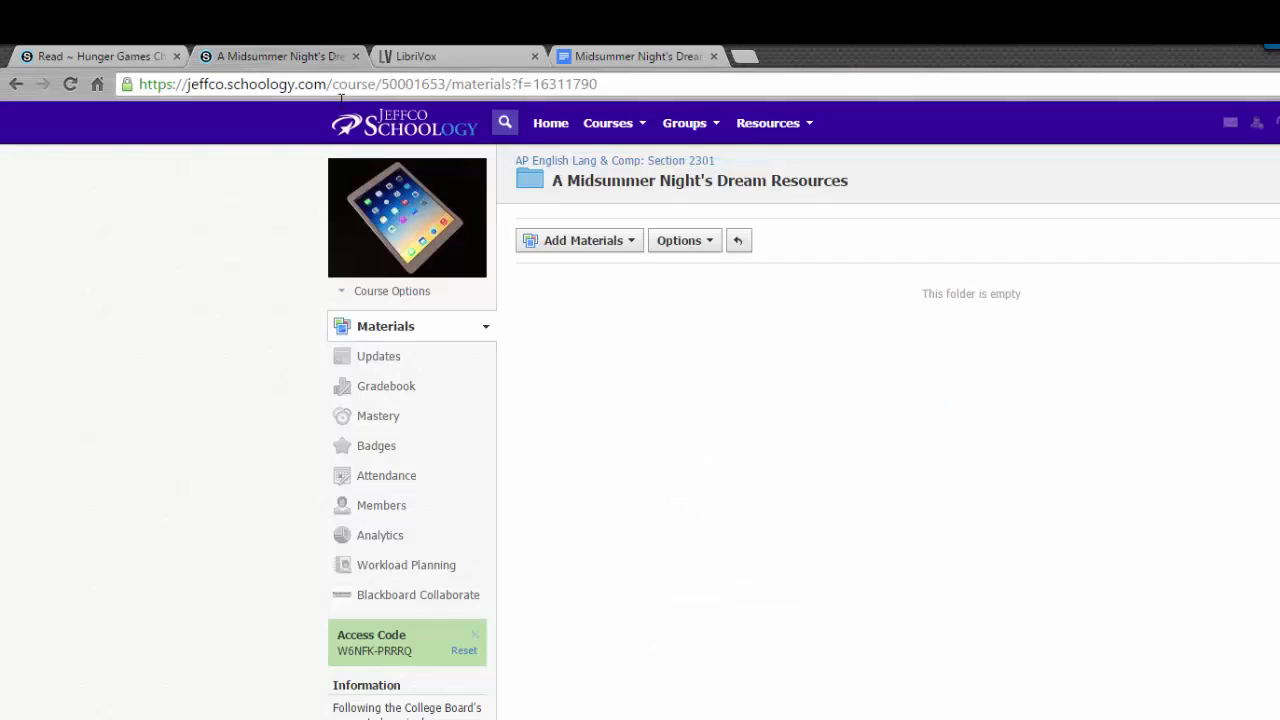
left_click(549, 242)
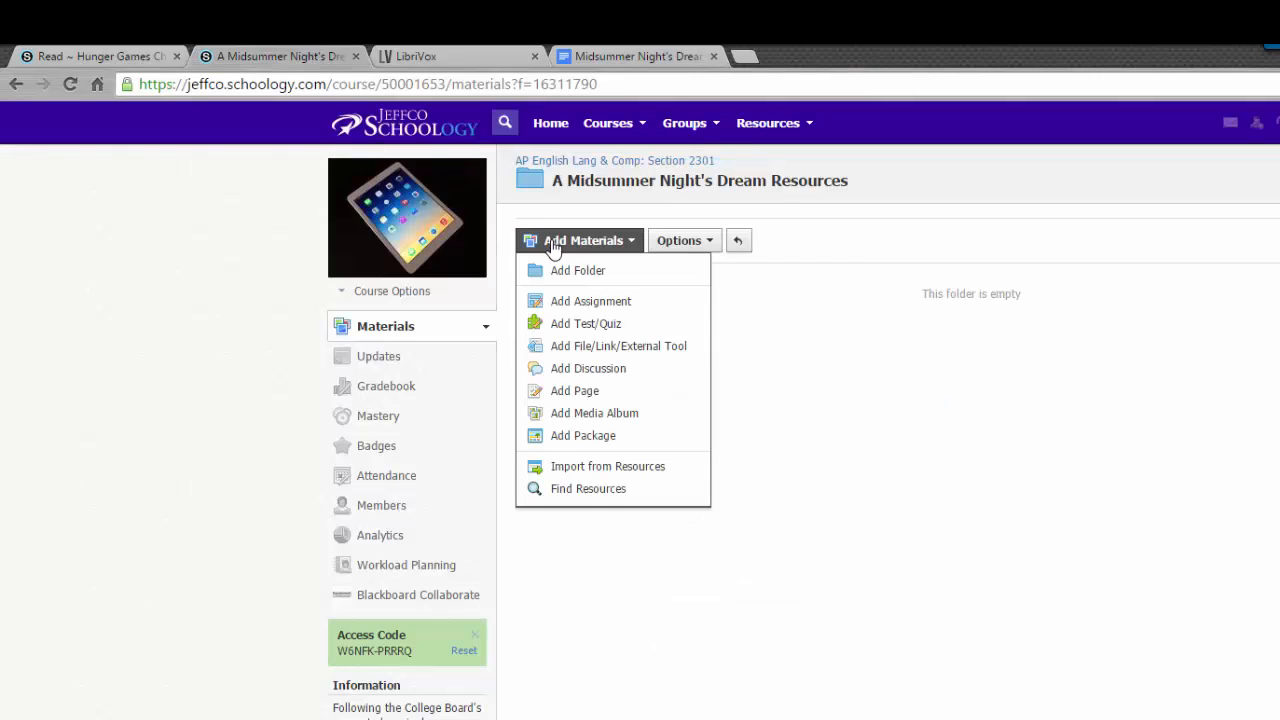
left_click(617, 347)
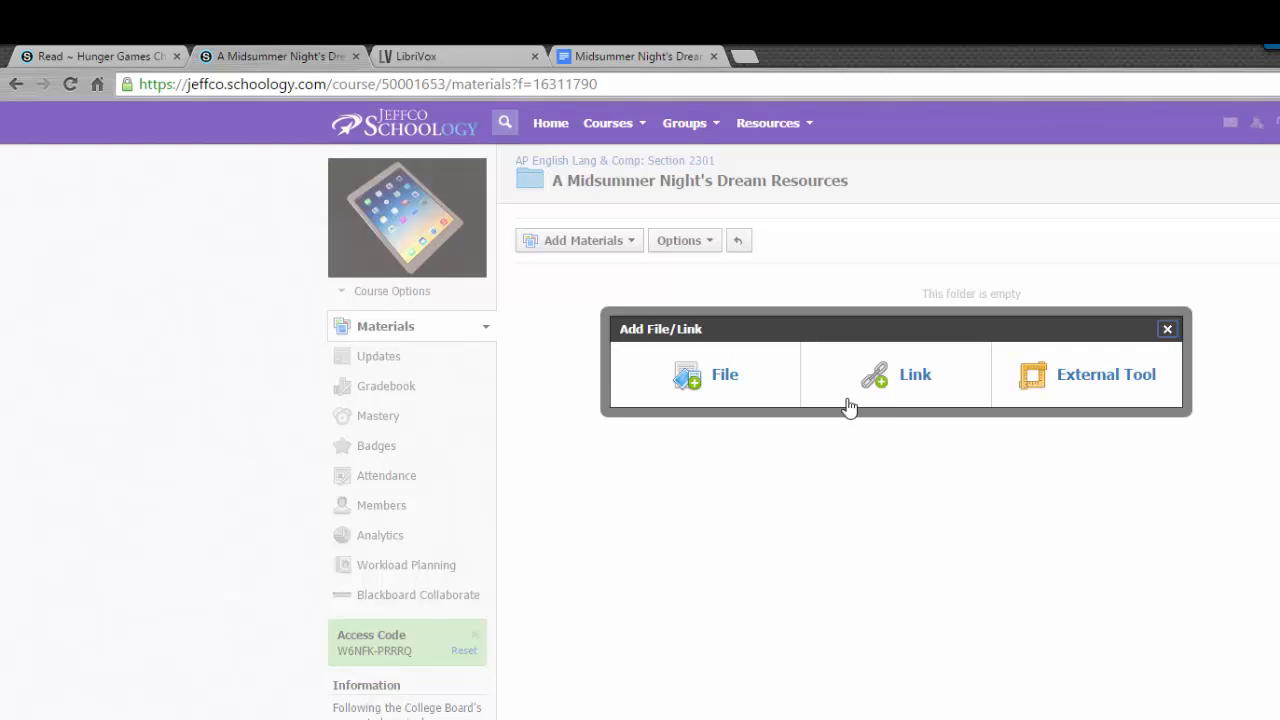
left_click(908, 378)
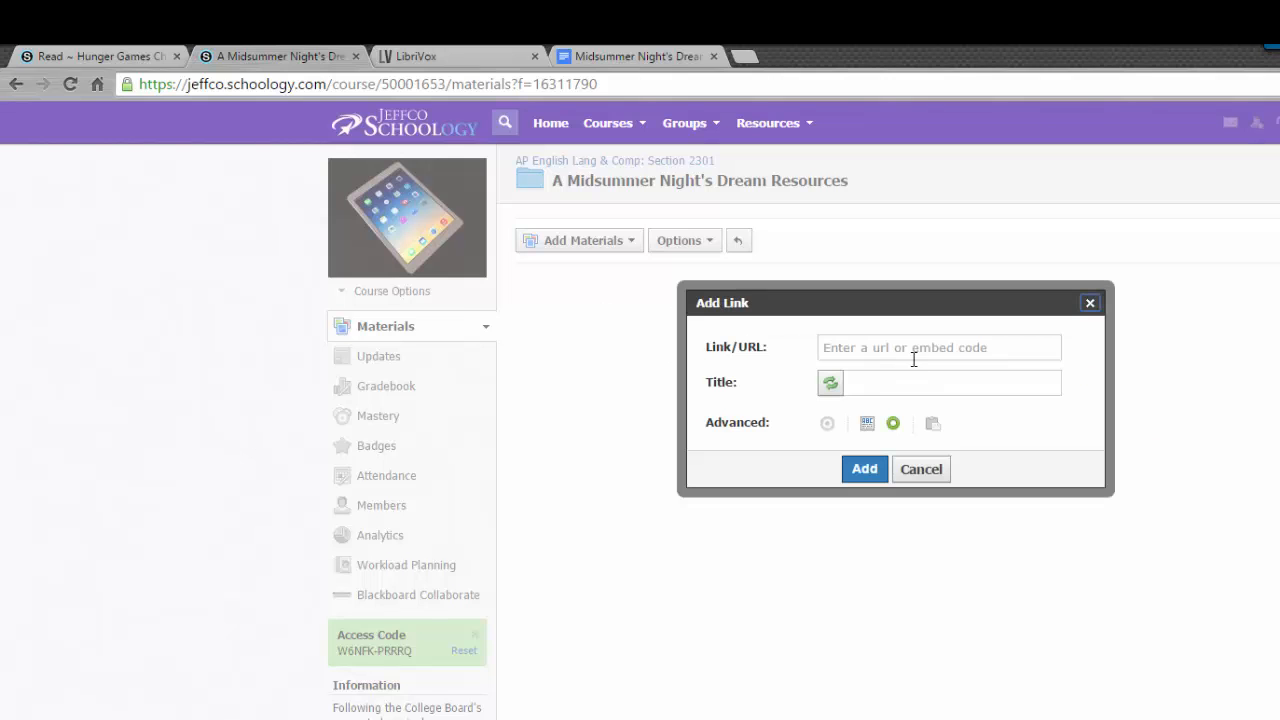
left_click(916, 353)
right_click(916, 352)
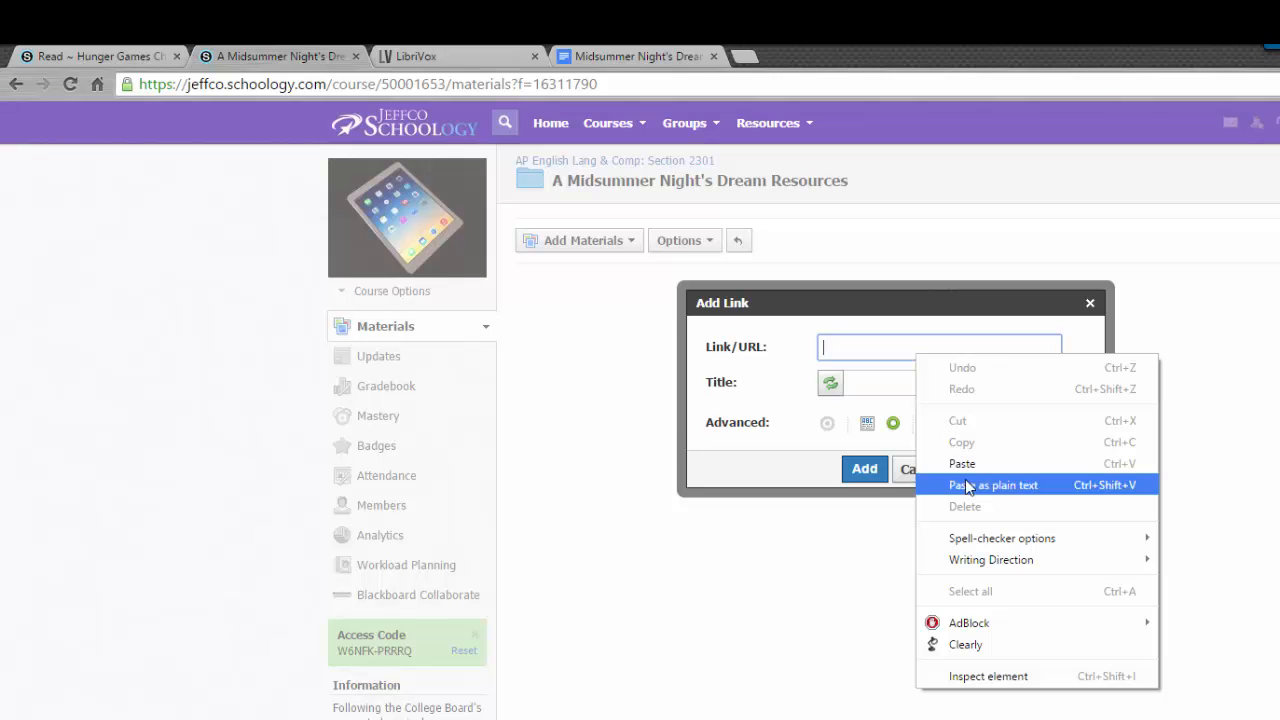
left_click(965, 479)
Title the link "Reading Schedule", have it display in Schoology, and add it to the folder.
left_click(937, 384)
type("Reading Schedule")
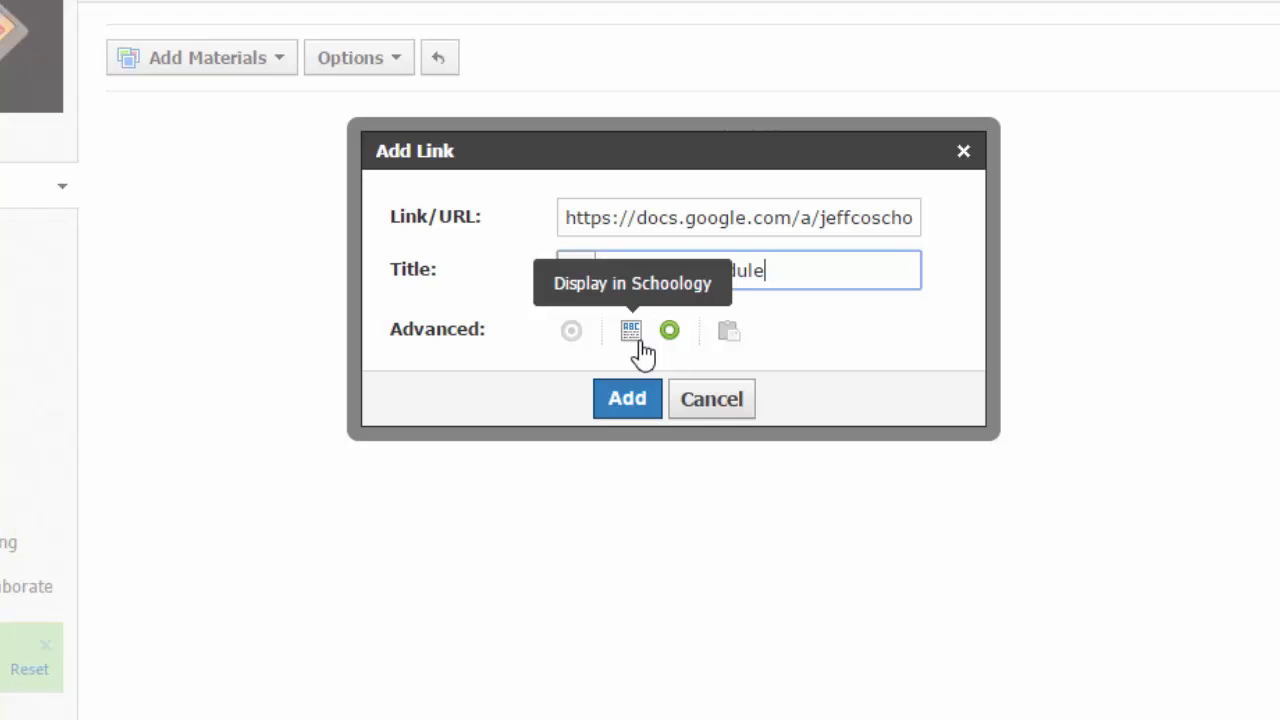
left_click(638, 340)
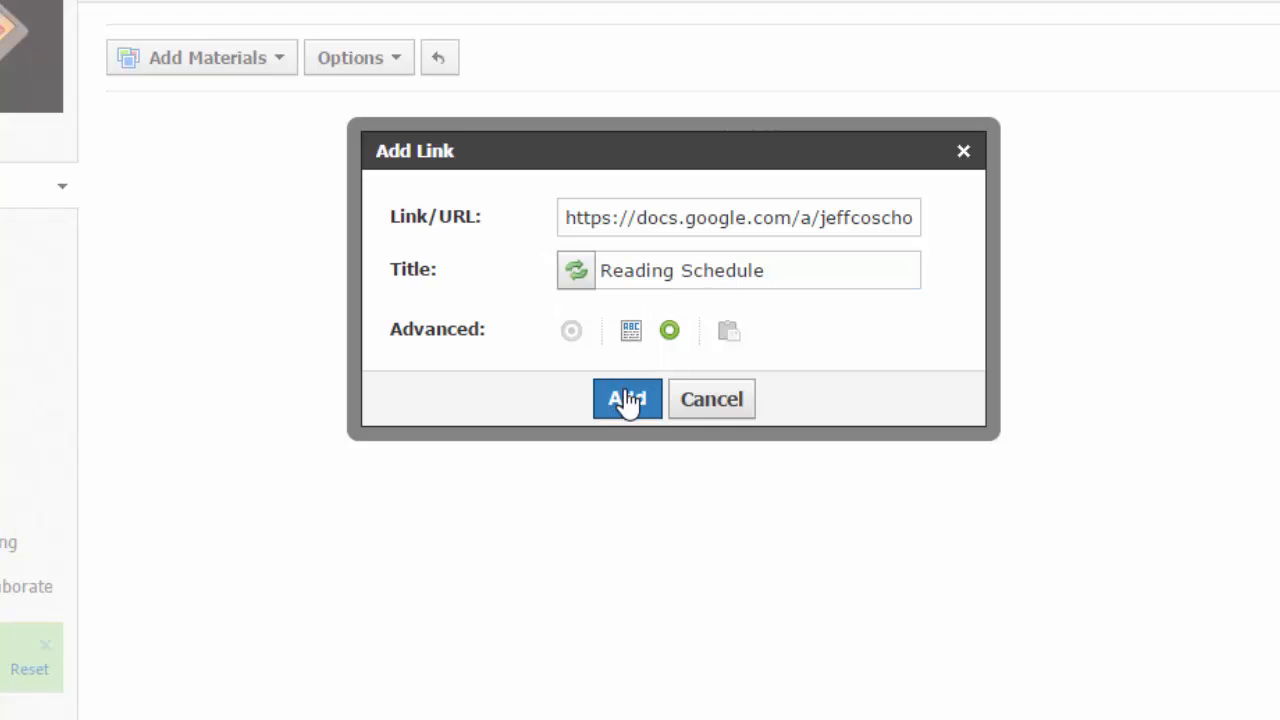
left_click(627, 399)
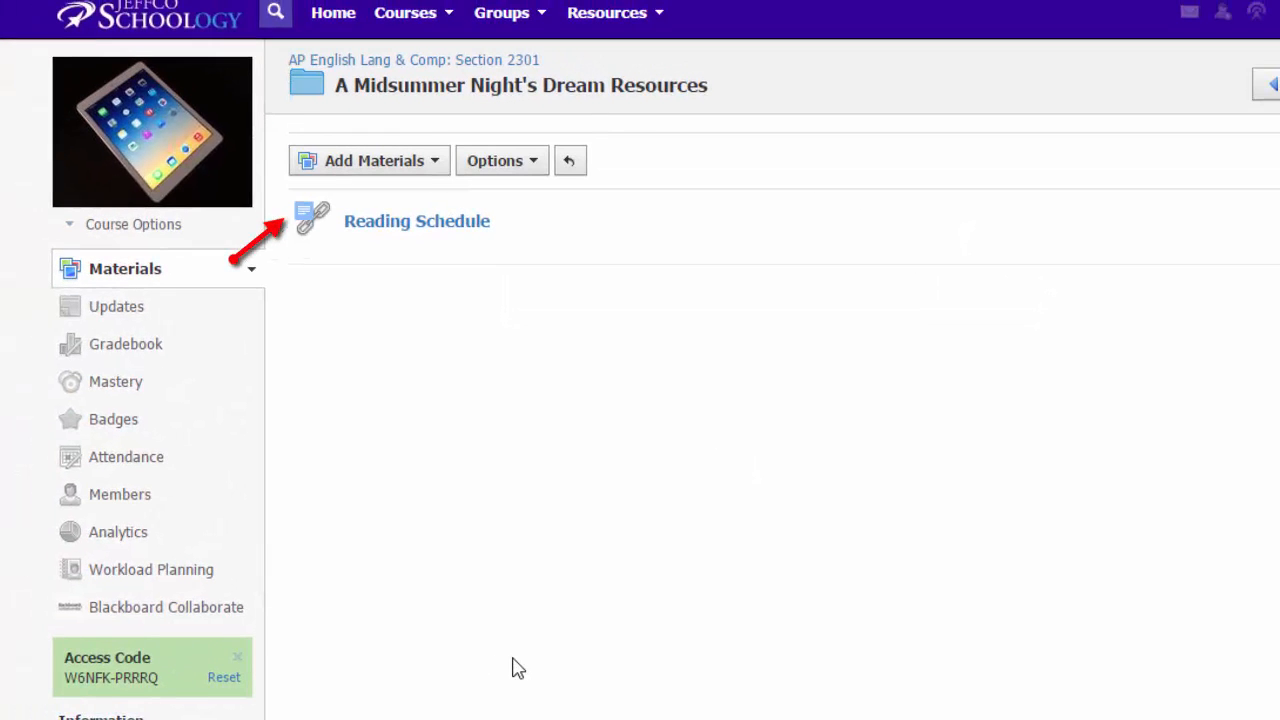
View the Reading Schedule link embedded in the course and in its own window, and return to the resources folder.
left_click(460, 225)
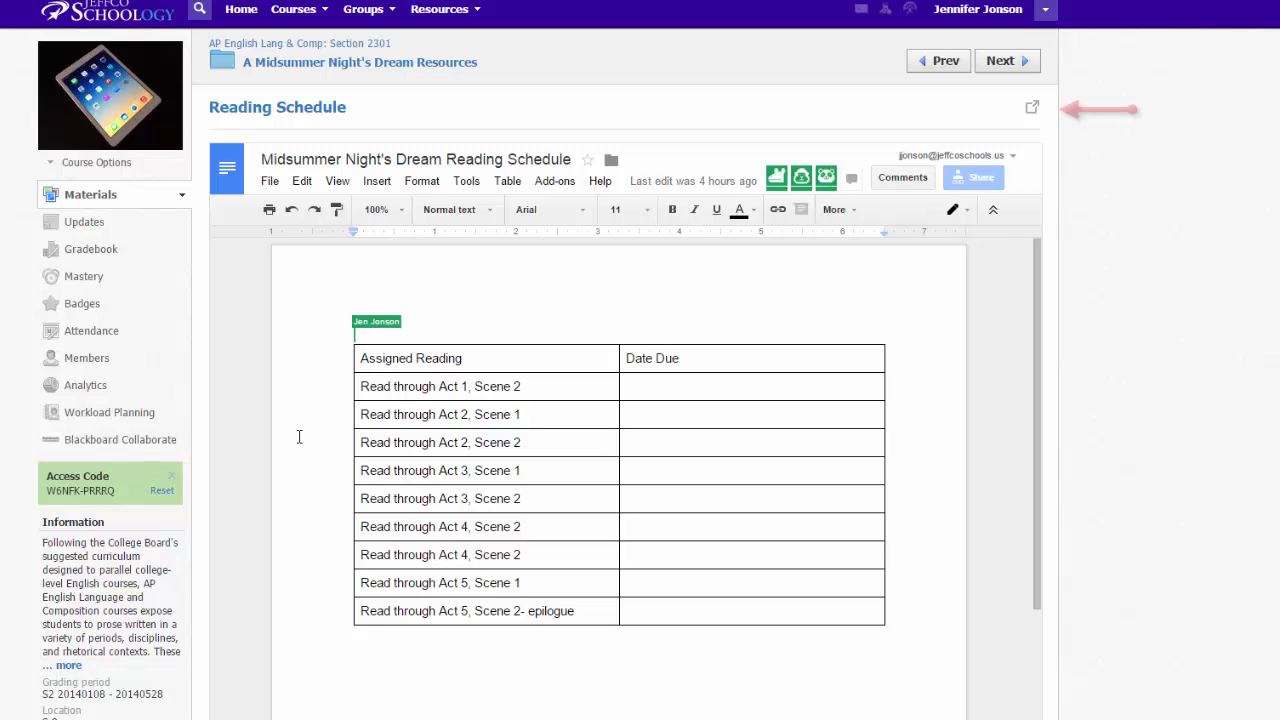
left_click(1033, 110)
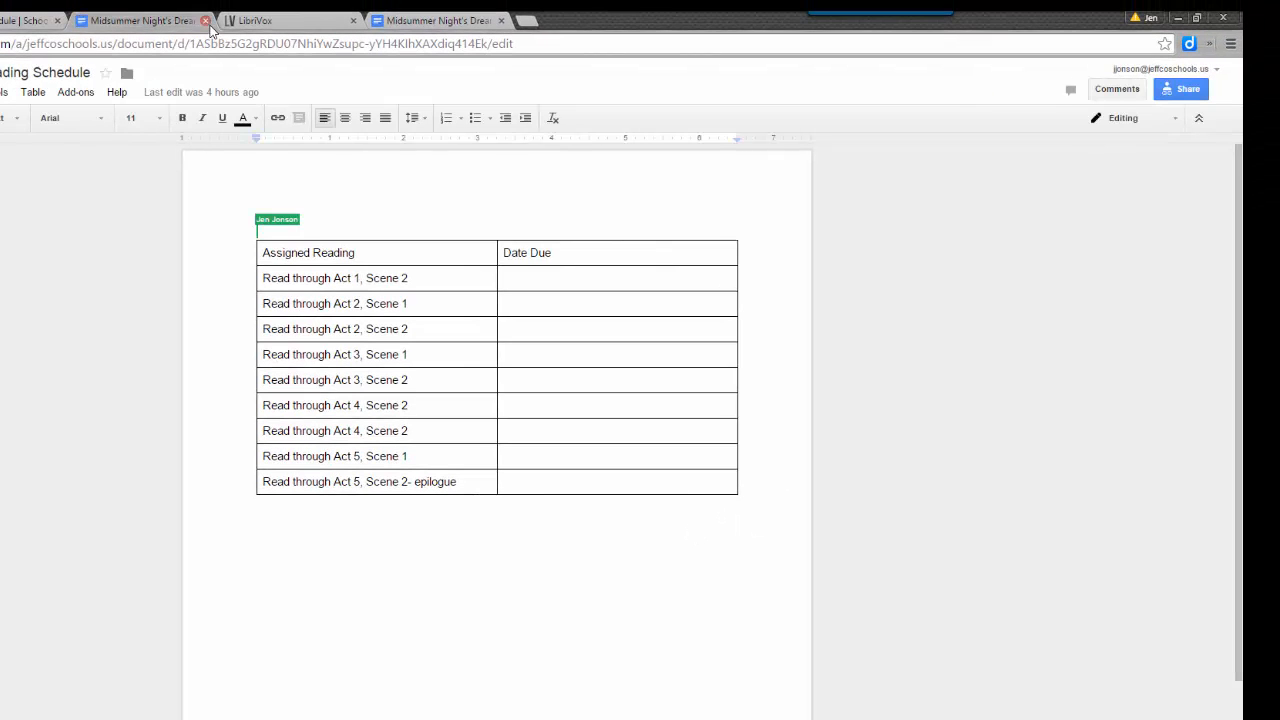
left_click(206, 20)
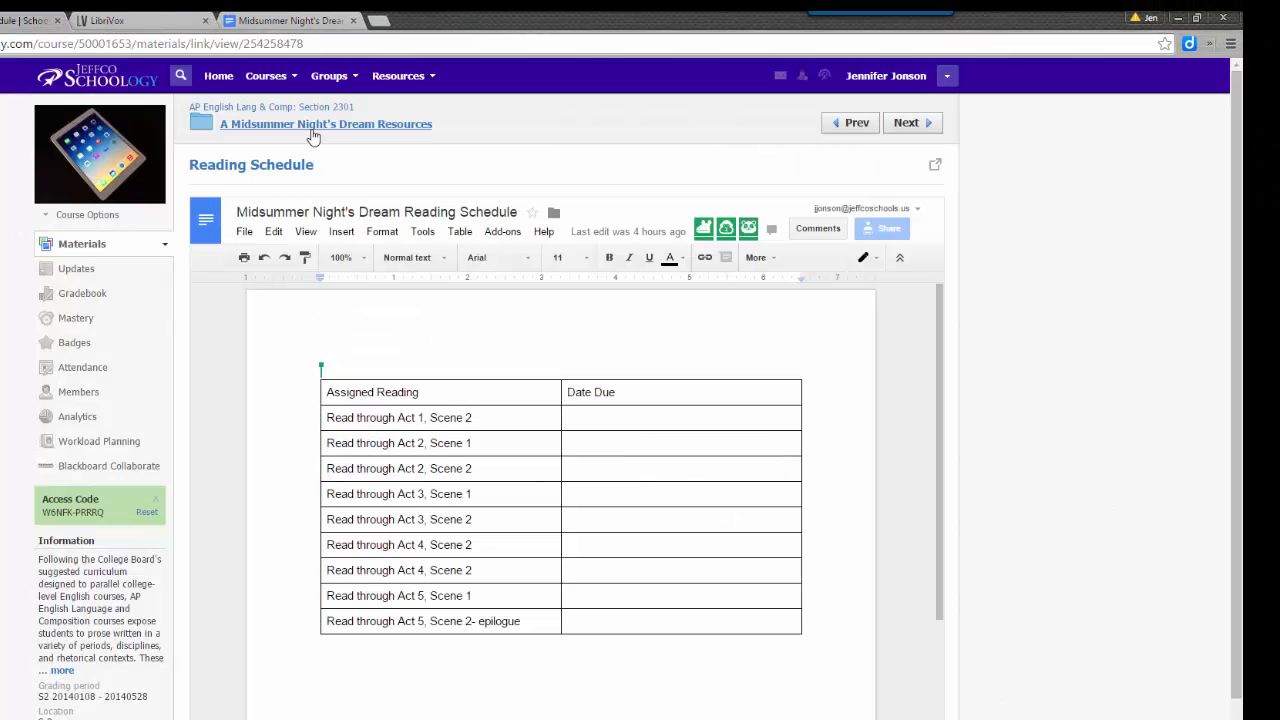
key("alt+Left")
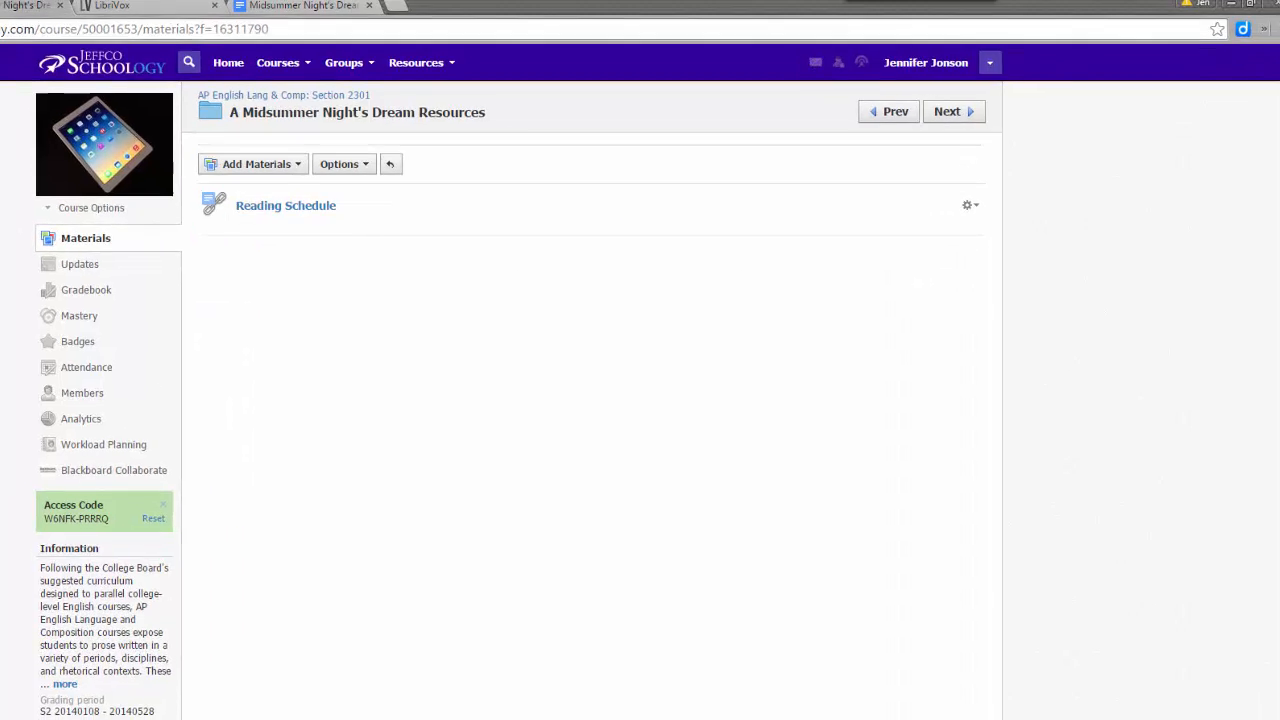
Turn off Display in Schoology for the Reading Schedule link, save the change, and test how the link opens.
left_click(1243, 160)
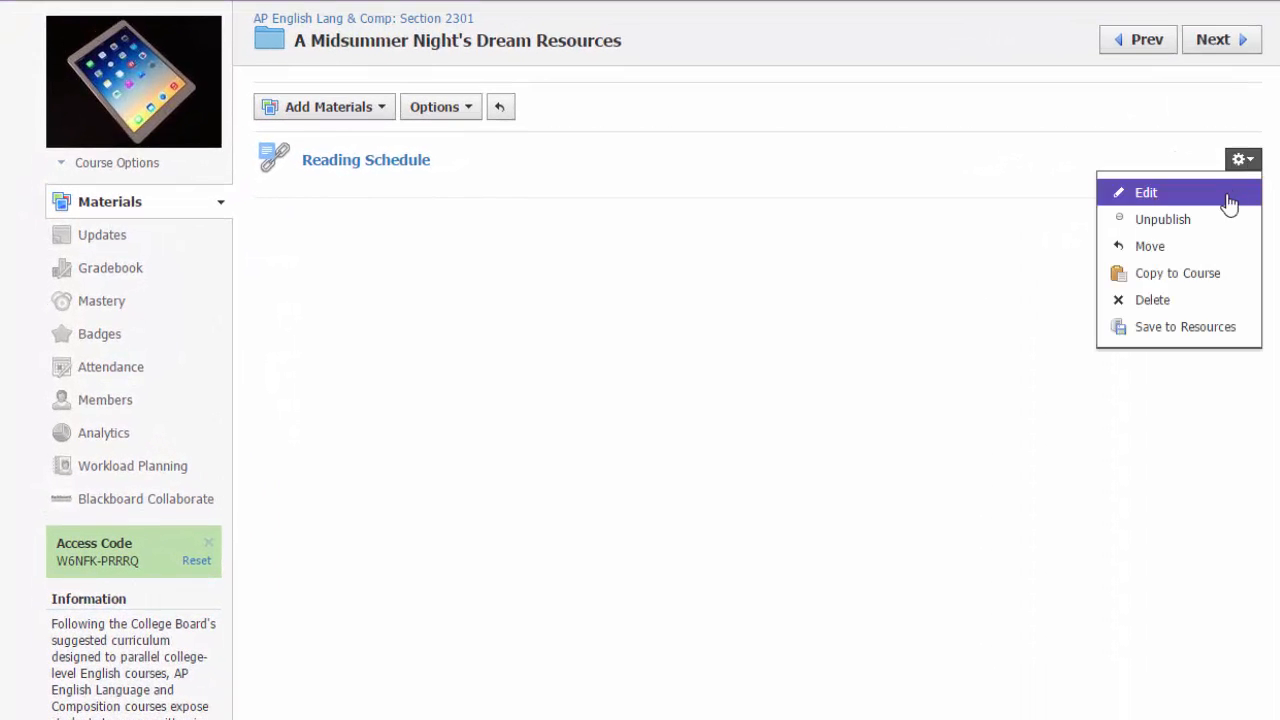
left_click(1230, 198)
left_click(642, 309)
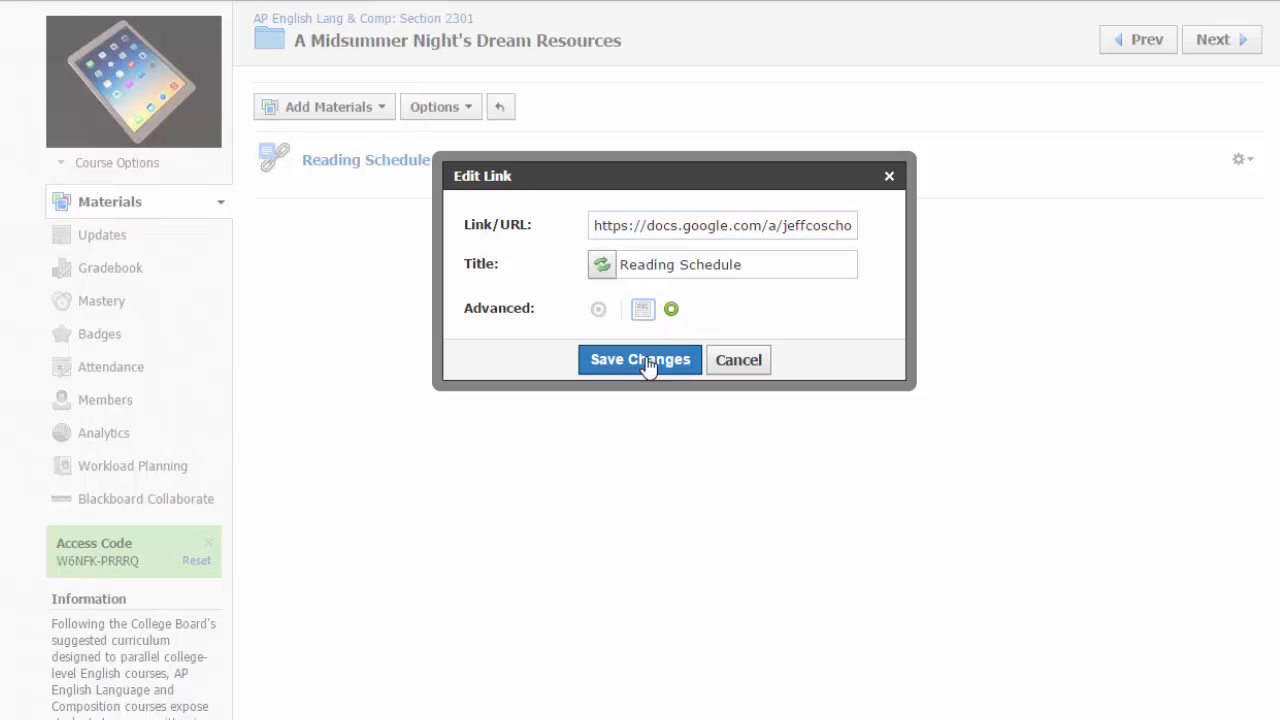
left_click(646, 362)
left_click(376, 208)
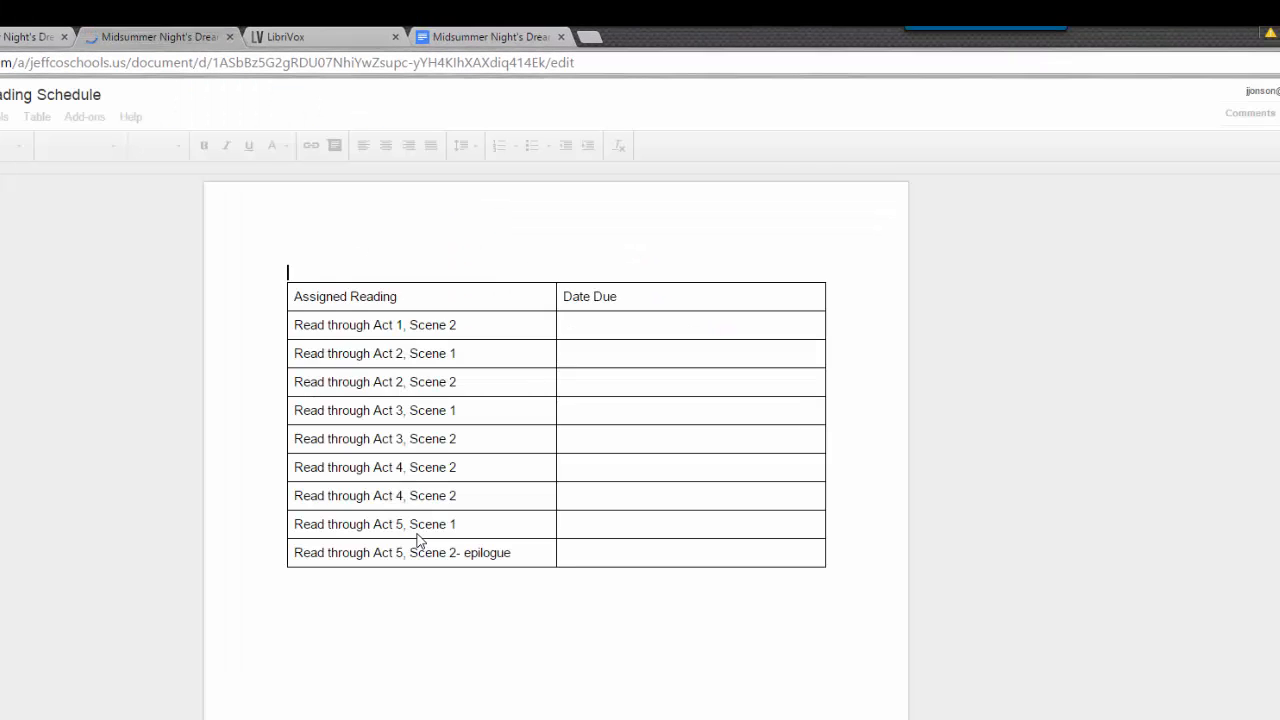
left_click(231, 37)
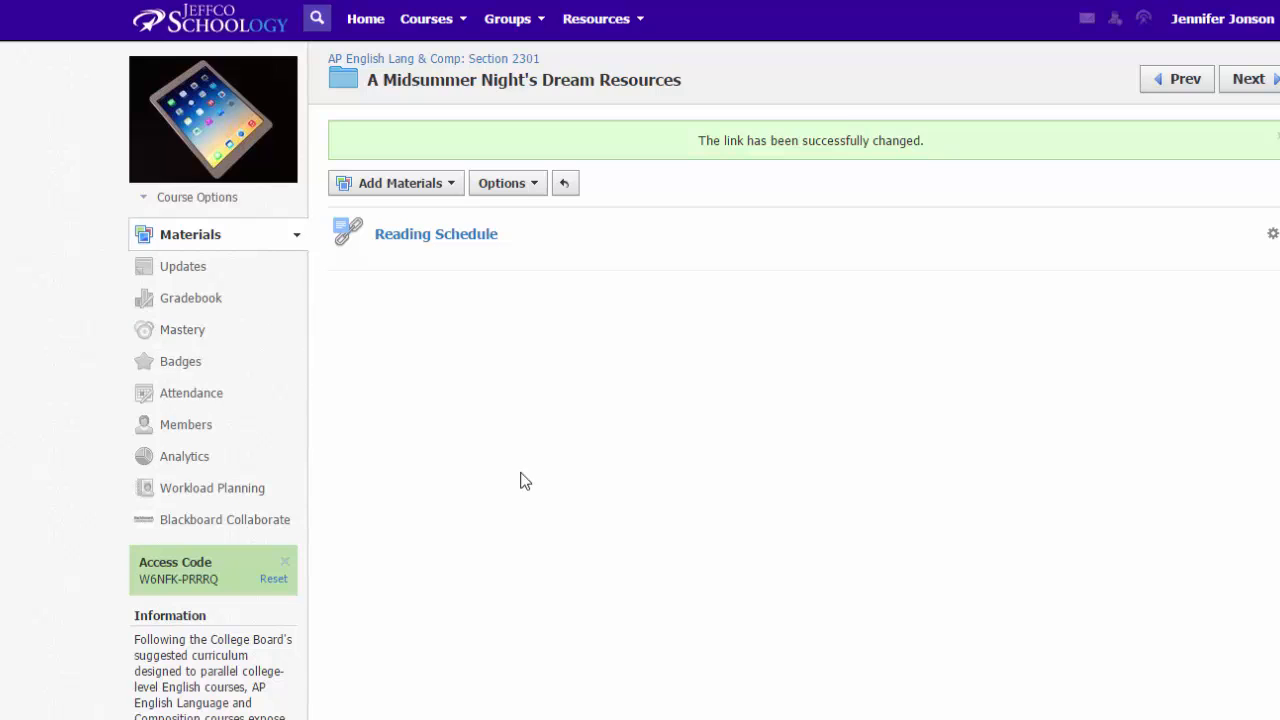
Add the file "Study Guide Midsummer Night's Dream.pdf" to the resources folder.
left_click(424, 192)
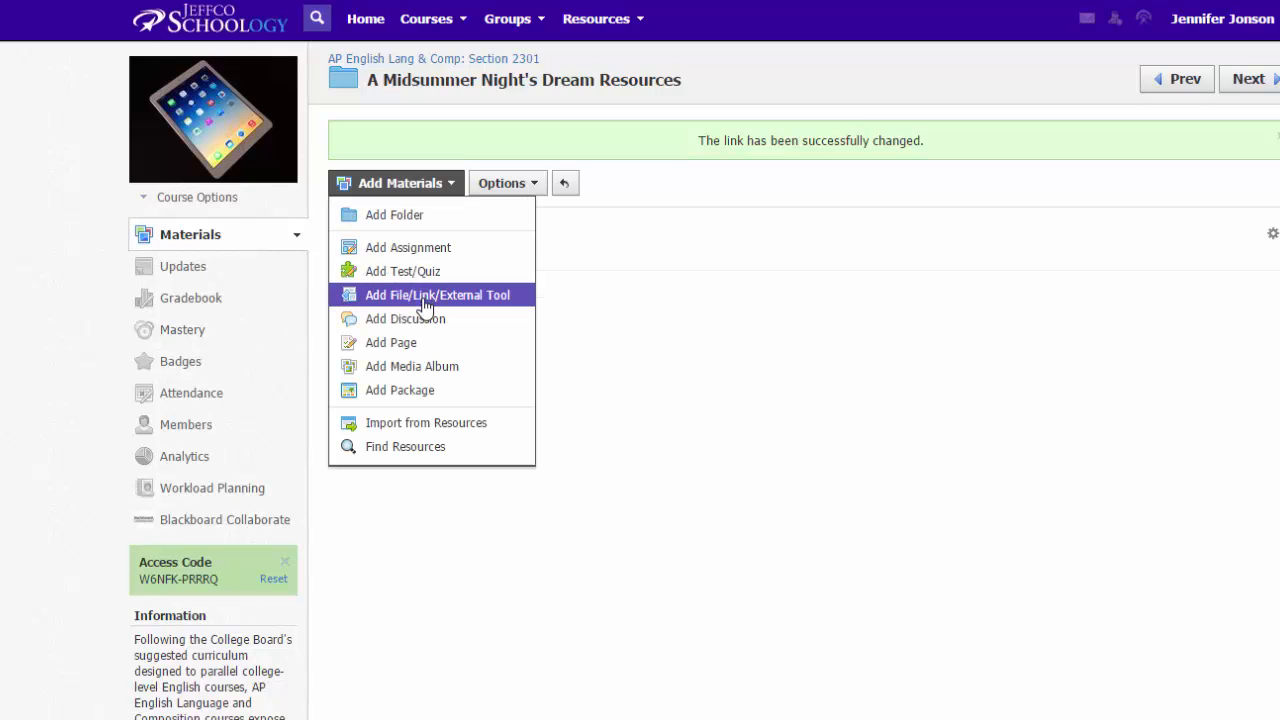
left_click(425, 300)
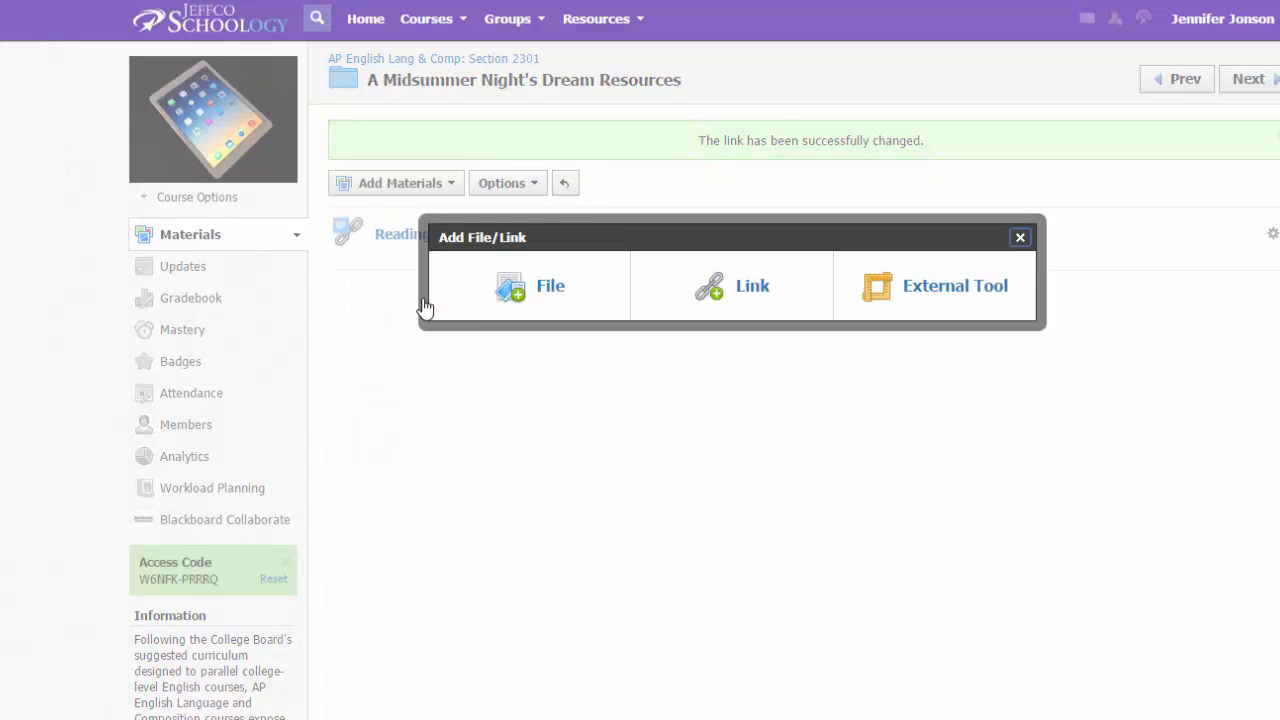
left_click(555, 297)
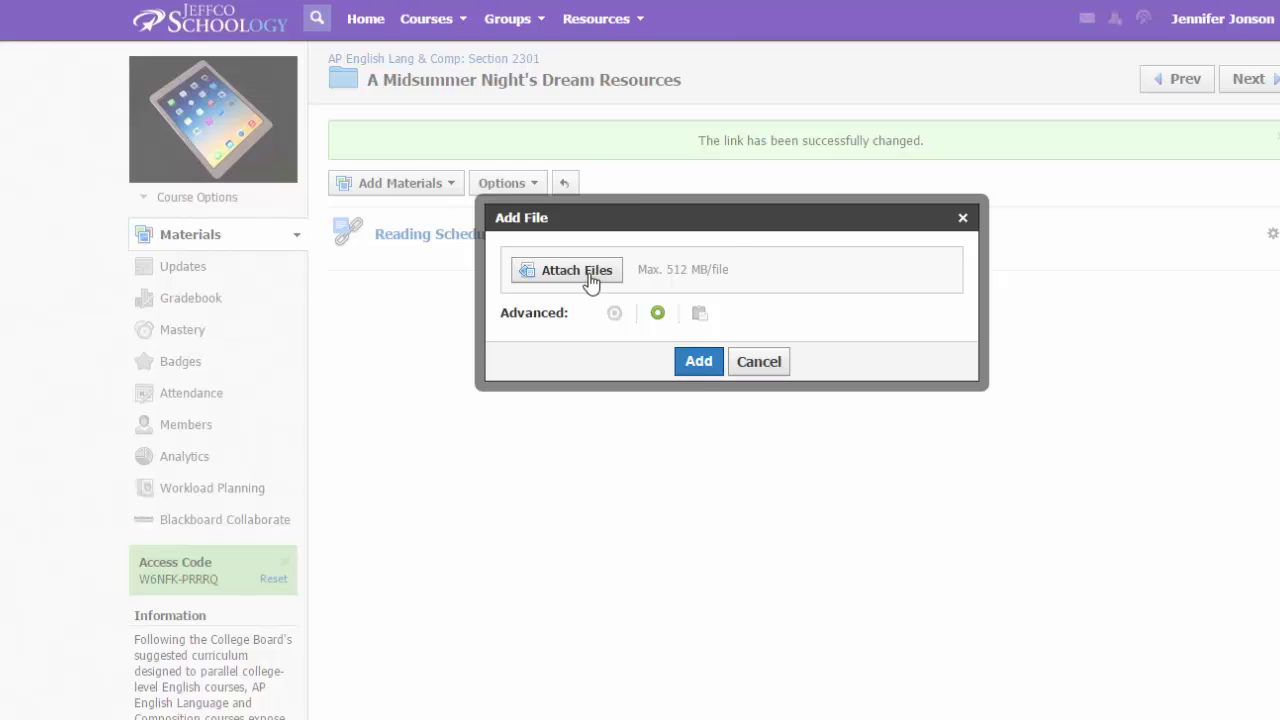
left_click(591, 280)
double_click(591, 283)
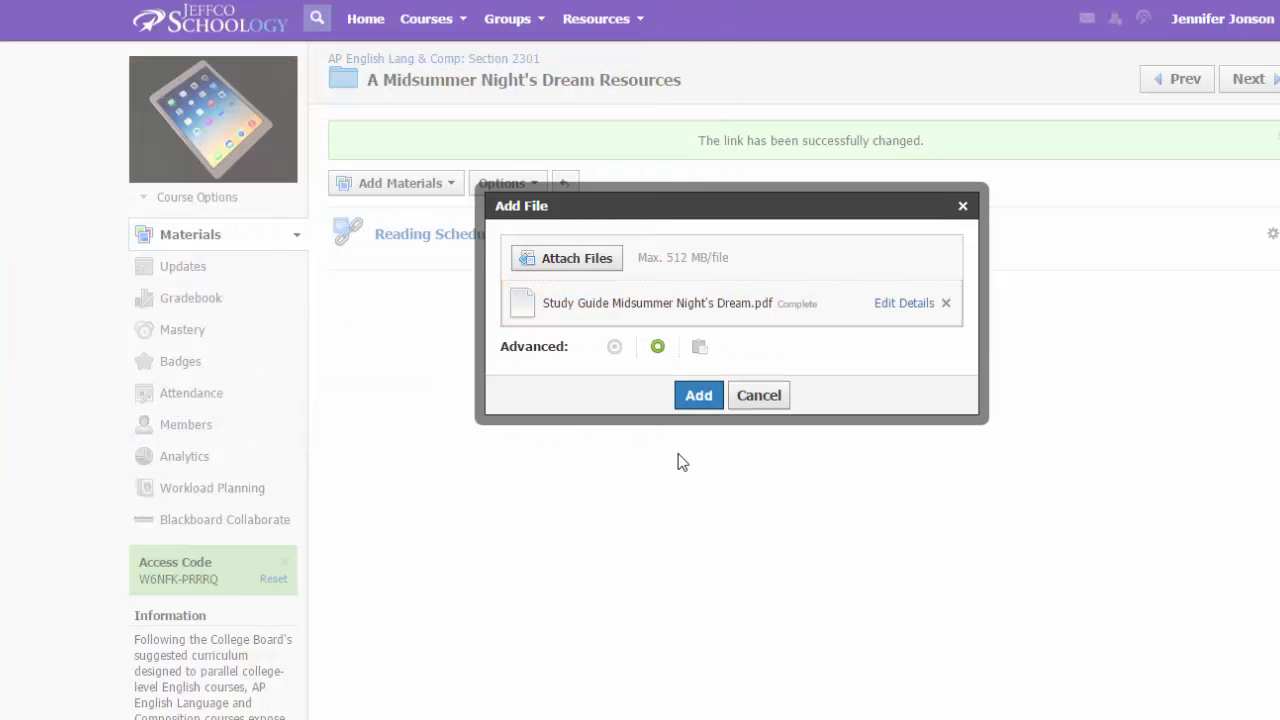
left_click(698, 397)
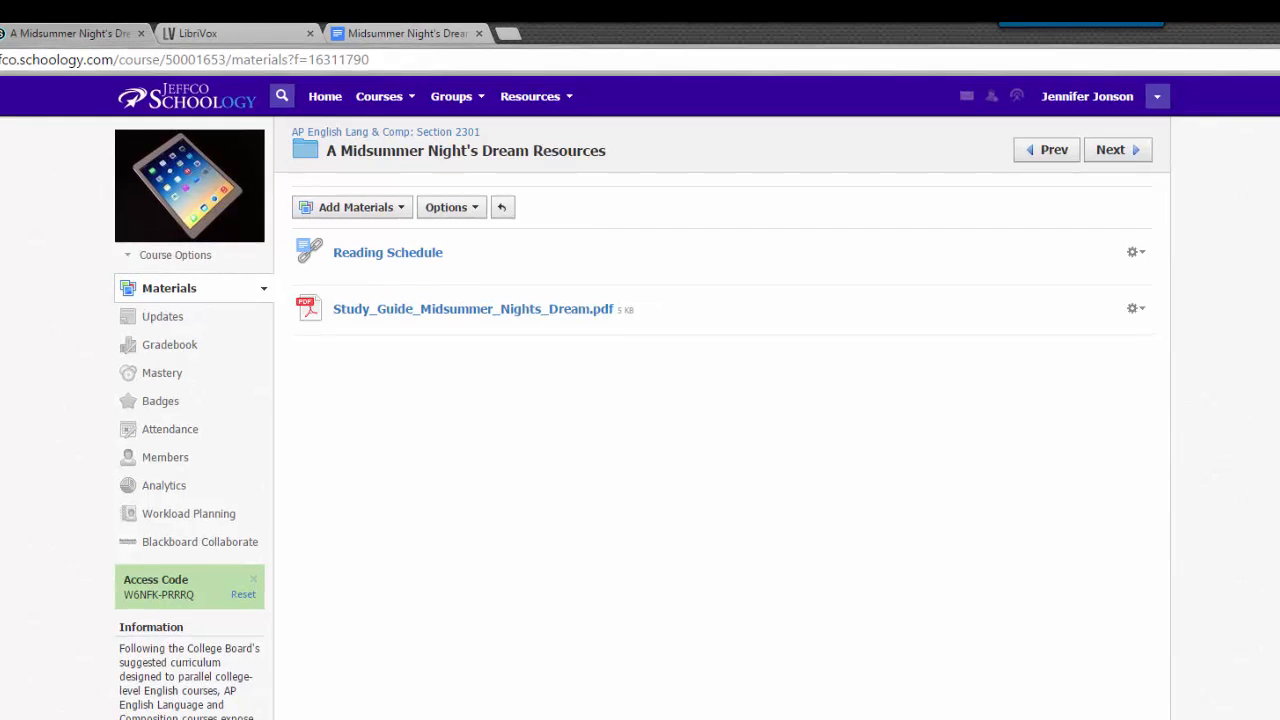
Check the play's LibriVox page and create a folder named "Audio Version of the Play" in the resources folder.
left_click(247, 41)
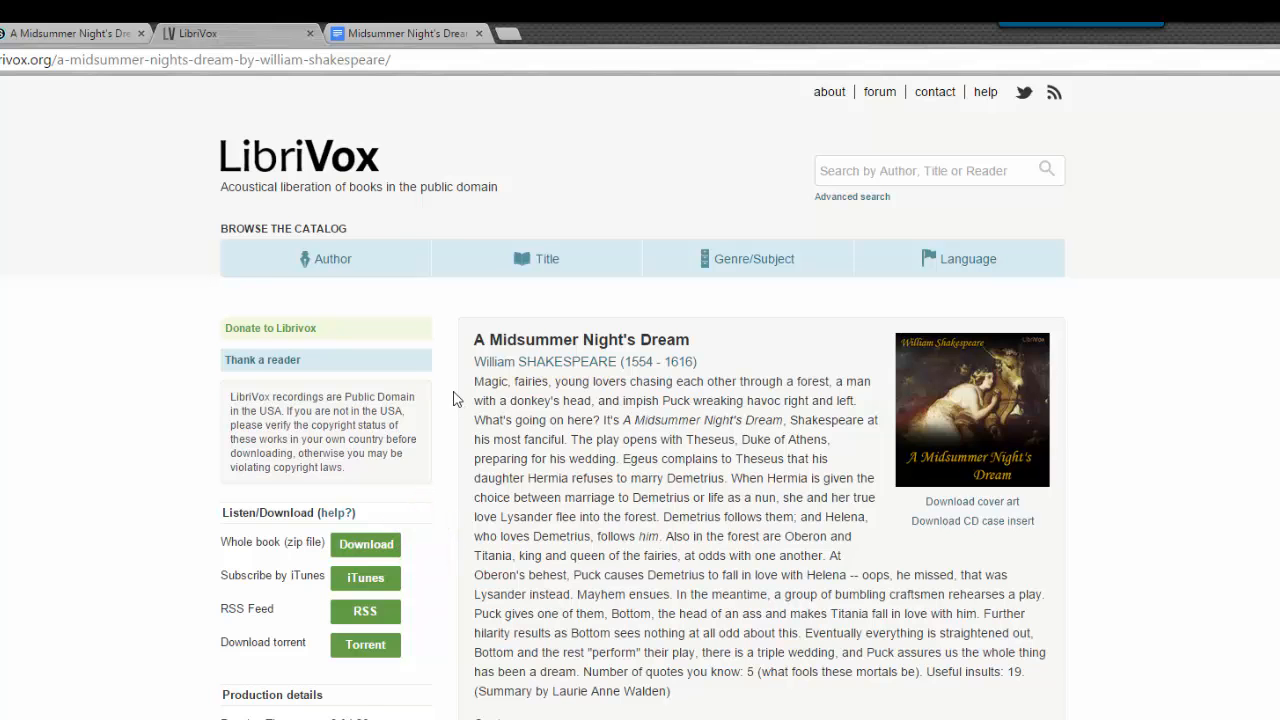
left_click(44, 35)
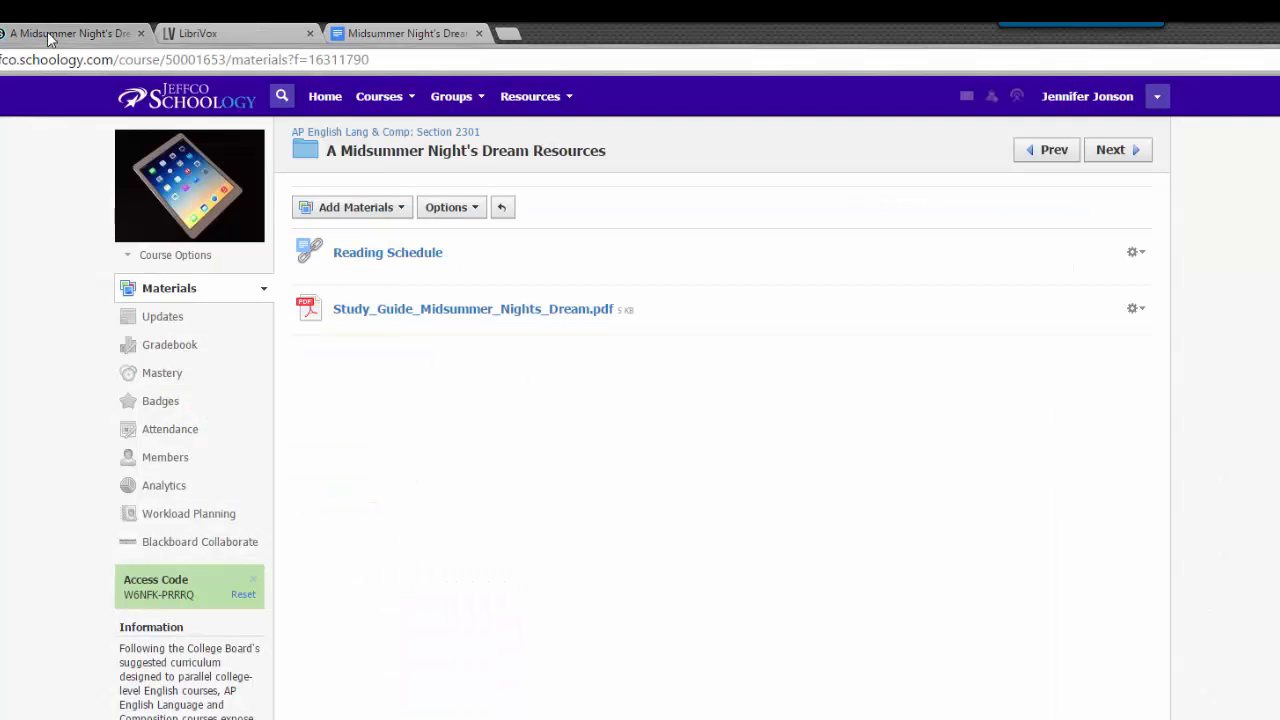
left_click(354, 210)
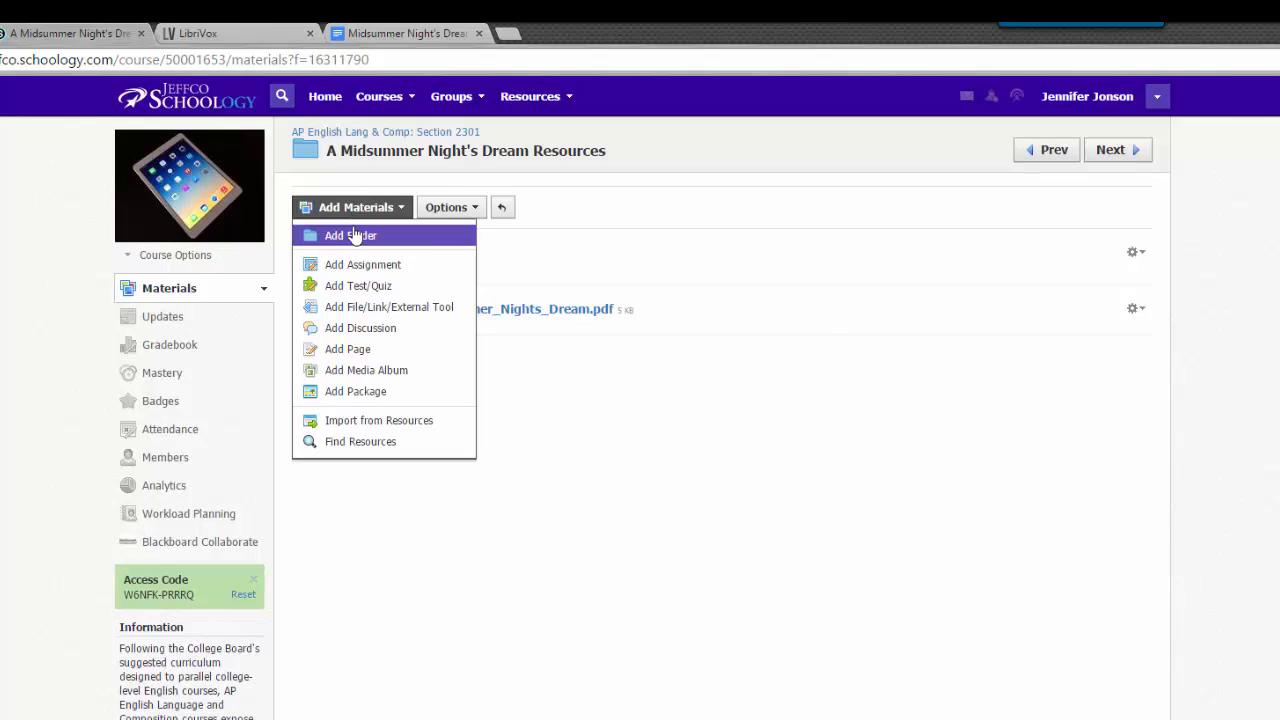
left_click(352, 236)
type("Audio Version of the Play")
left_click(622, 645)
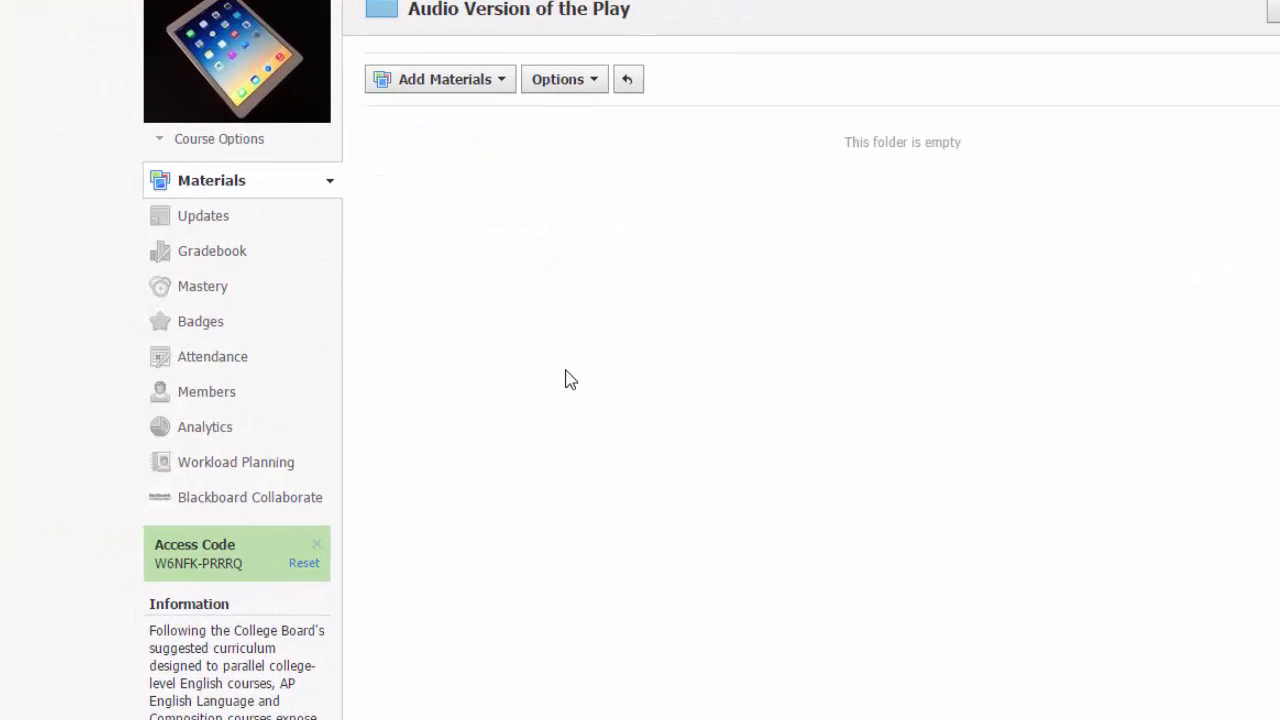
Attach the six MP3 files midsummer_0 to midsummer_5 from the midsummer_nights_dream_0806_librivox_64kb_mp3 download folder to the Audio Version of the Play folder.
left_click(435, 86)
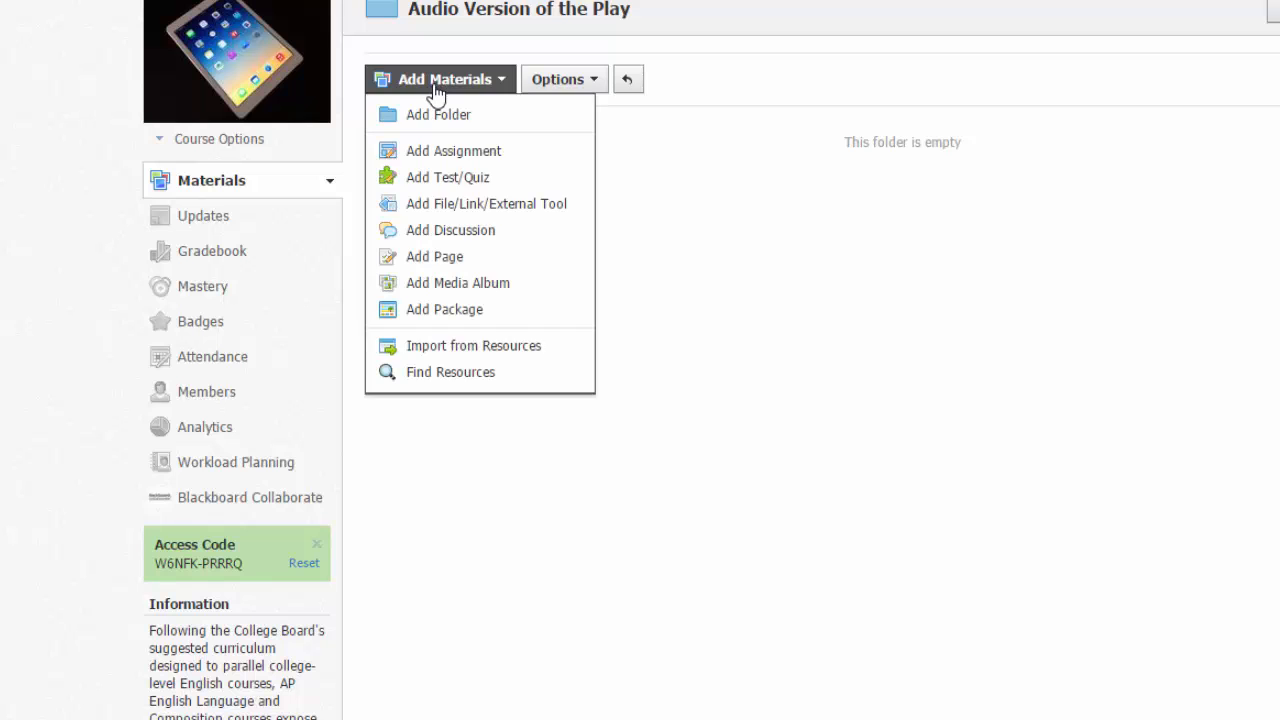
left_click(465, 204)
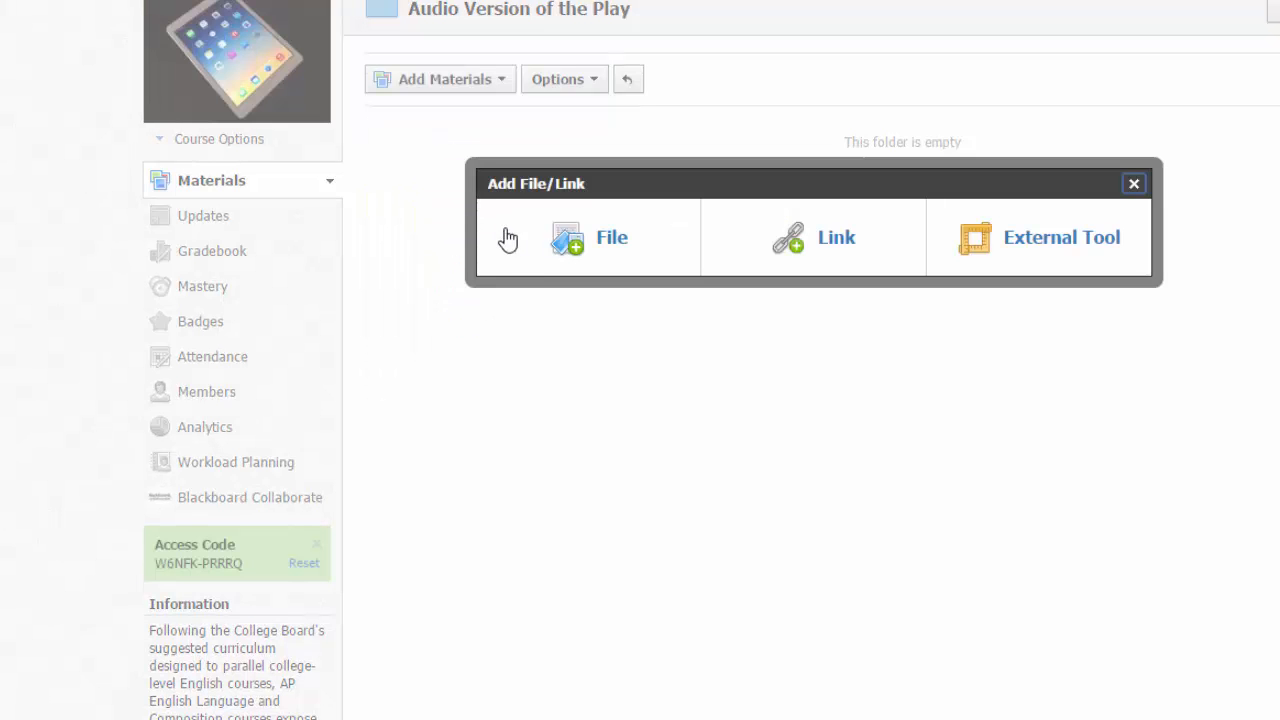
left_click(615, 248)
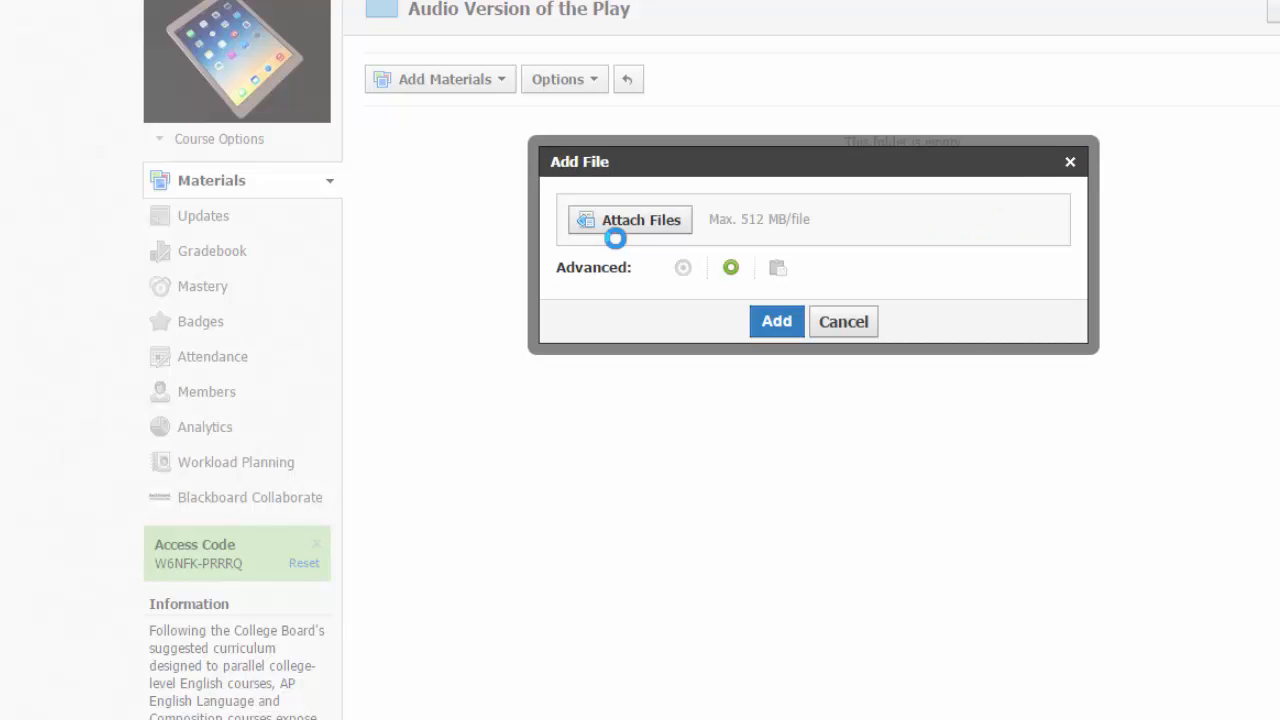
left_click(677, 237)
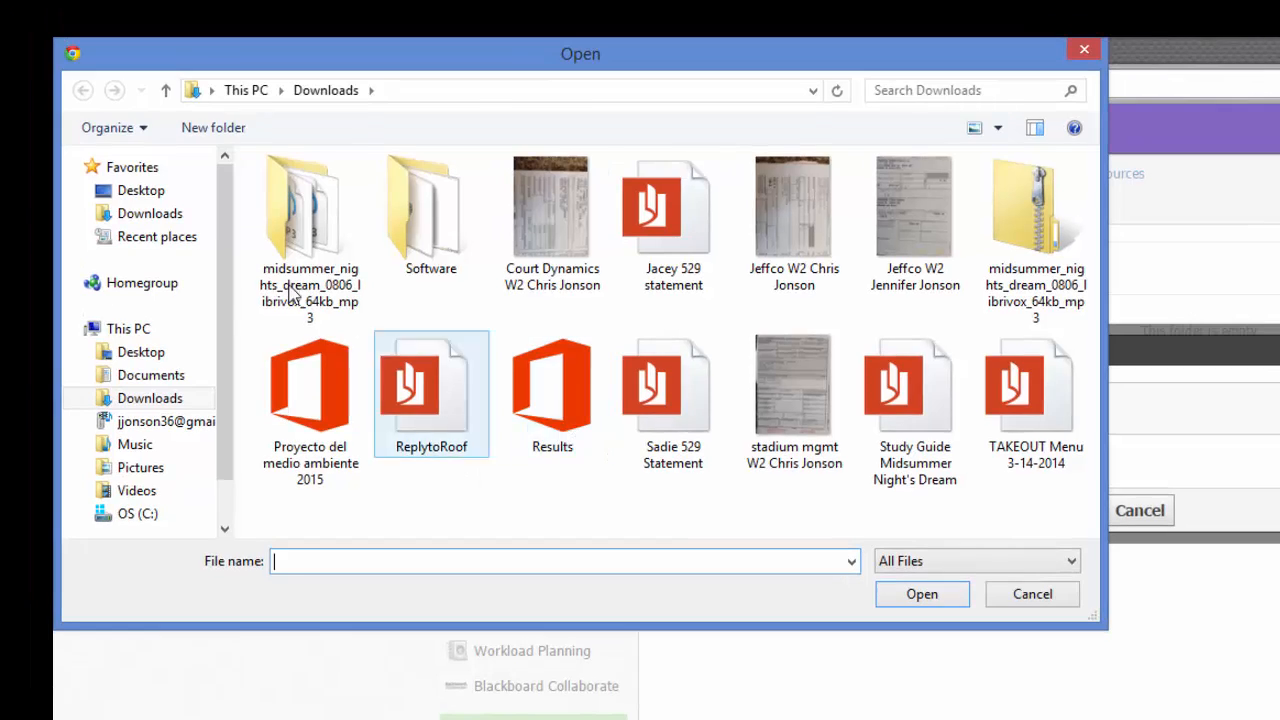
double_click(292, 290)
left_click(335, 191)
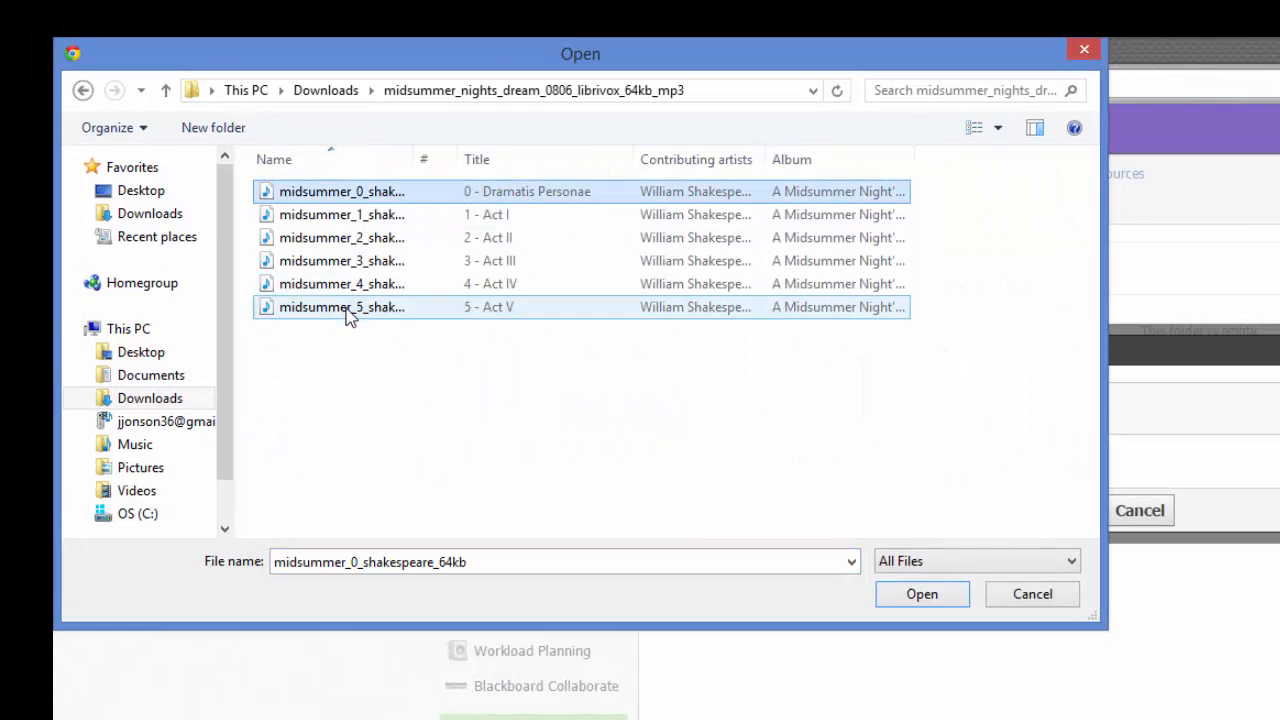
left_click(349, 313, "shift")
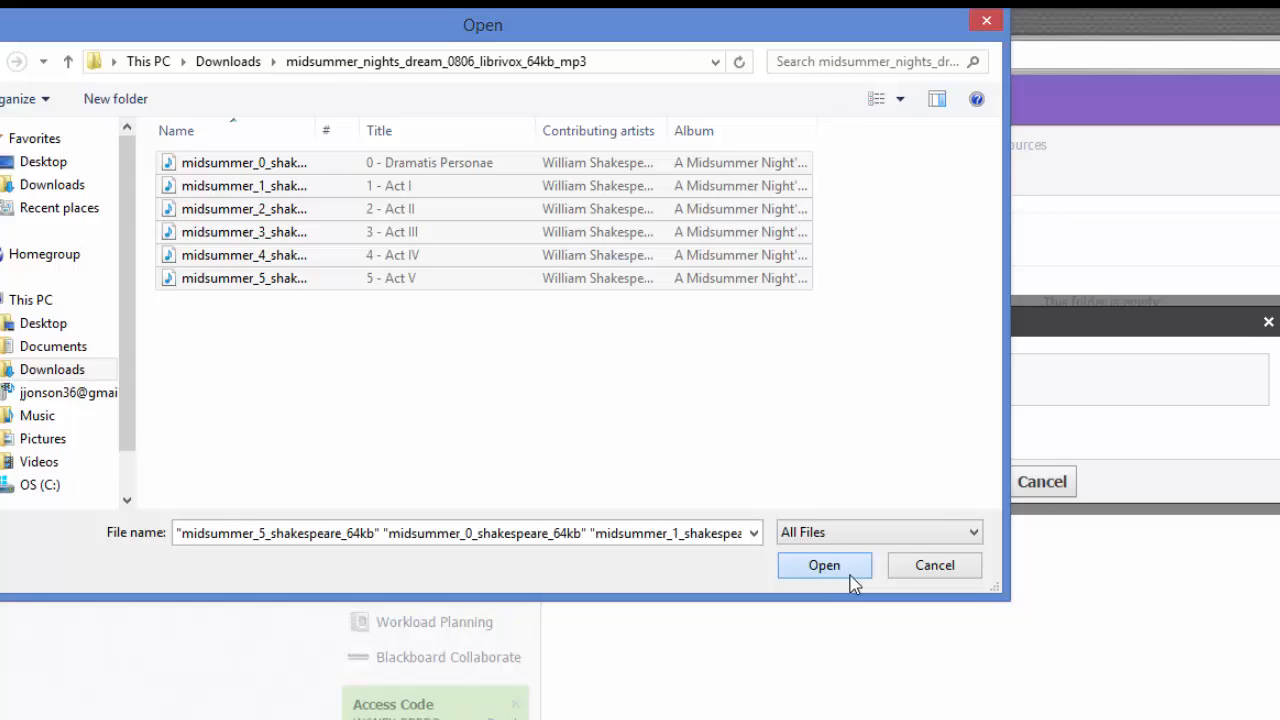
left_click(940, 600)
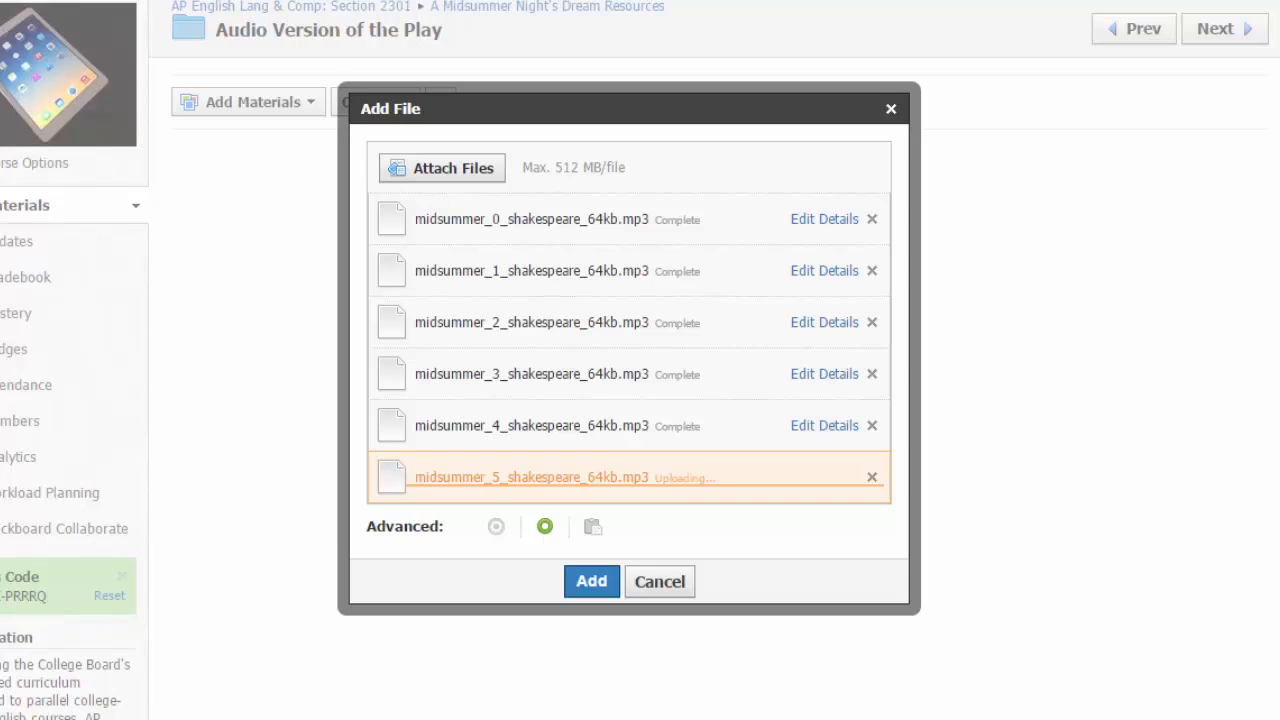
Title the attached midsummer_1_shakespeare_64kb.mp3 file "Act 1" and add all the attached audio files to the folder.
left_click(810, 270)
left_click(498, 297)
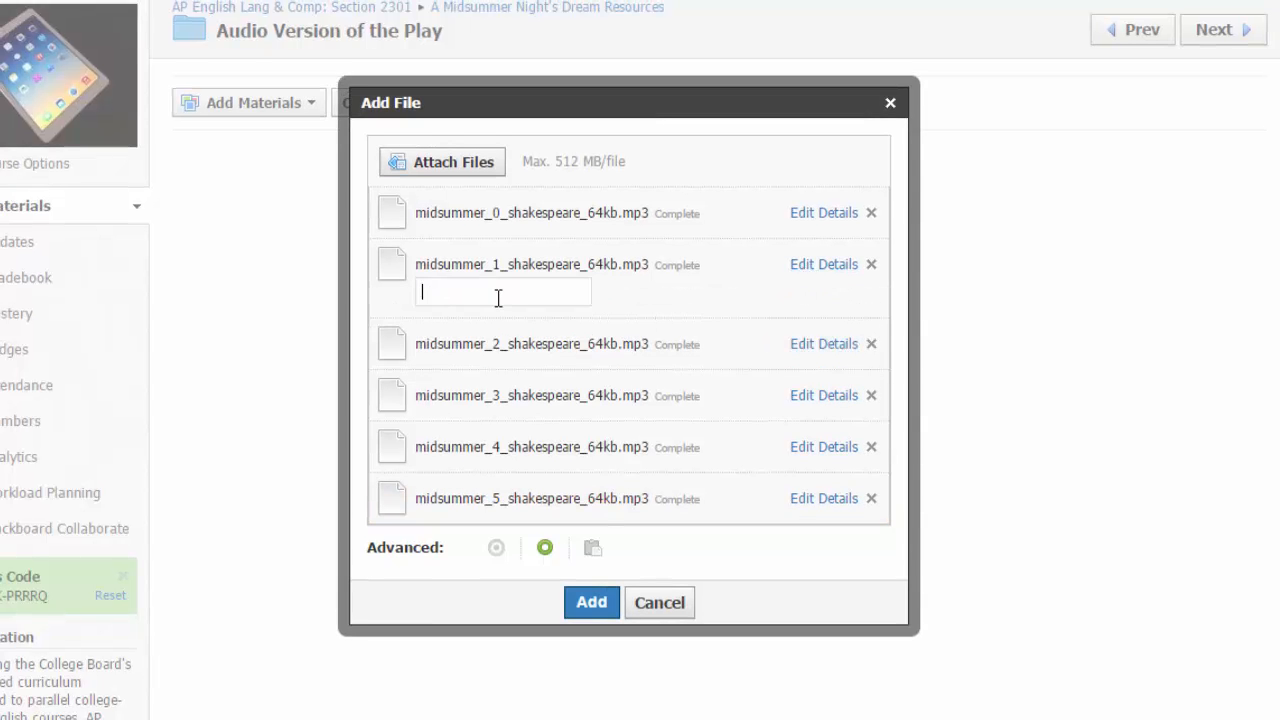
left_click(586, 612)
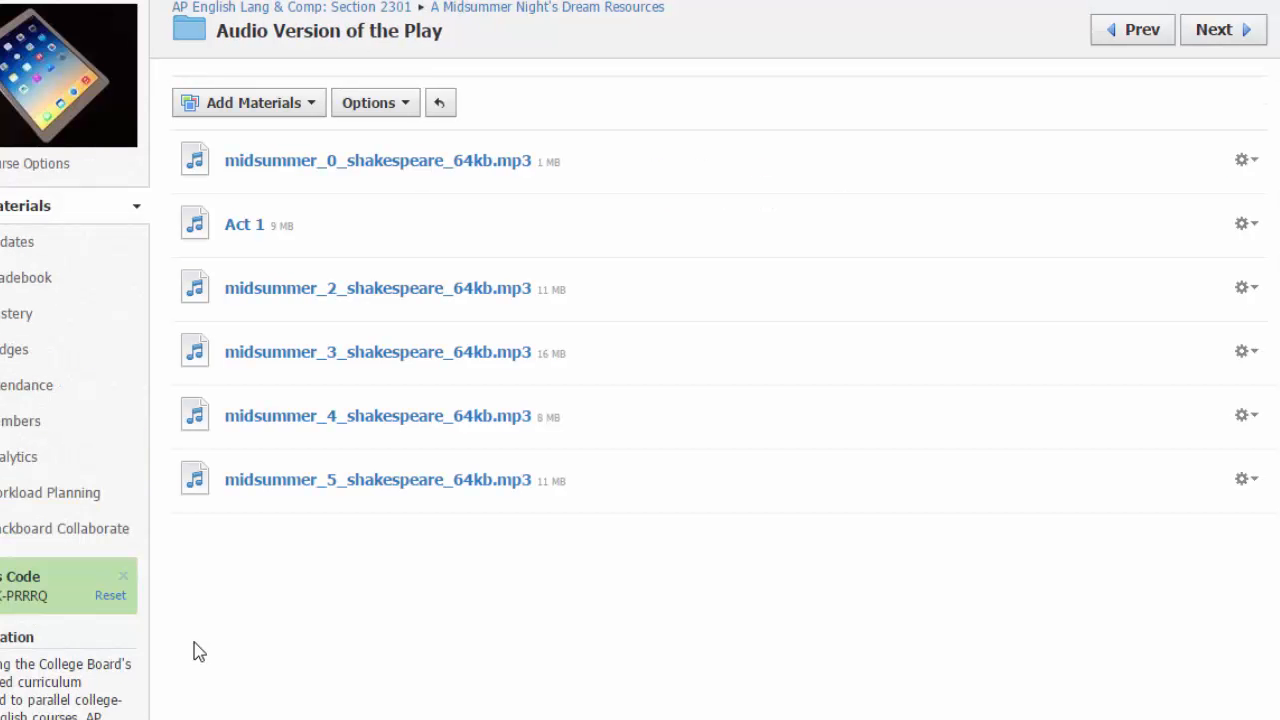
Rename the midsummer_2_shakespeare_64kb.mp3 file as "Act 2".
left_click(1246, 289)
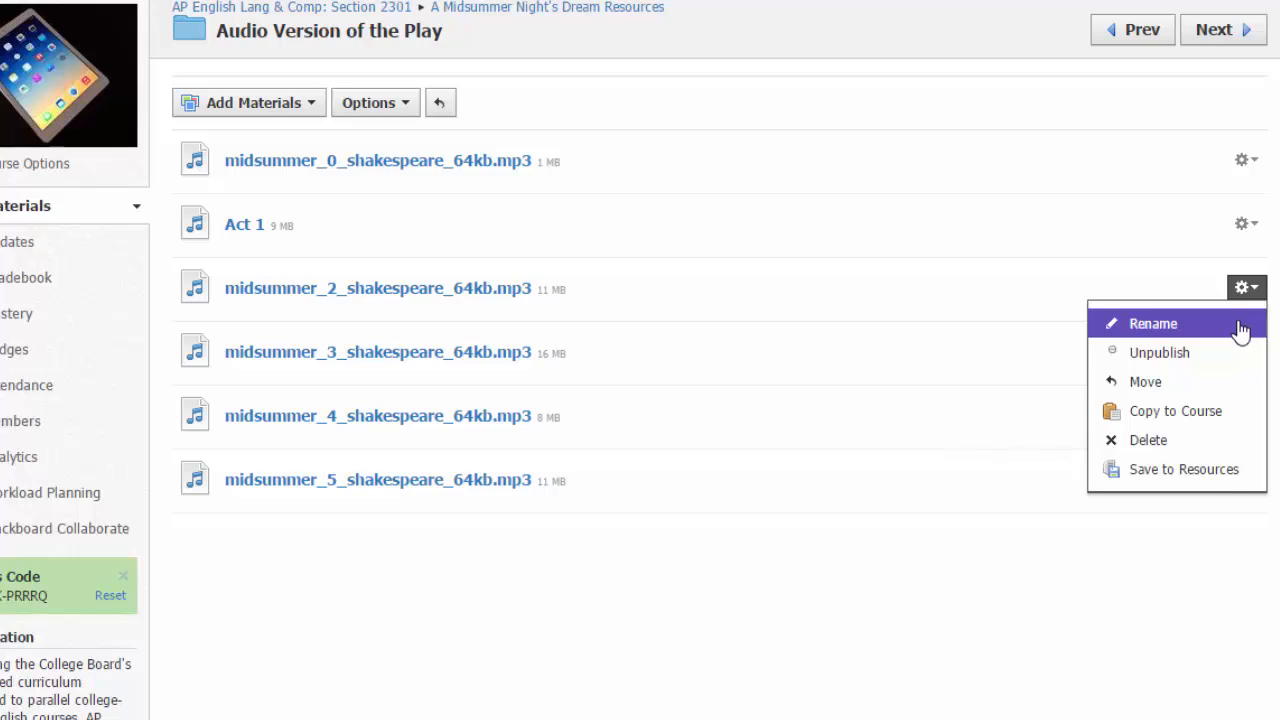
left_click(1240, 330)
left_click_drag(799, 249, 384, 243)
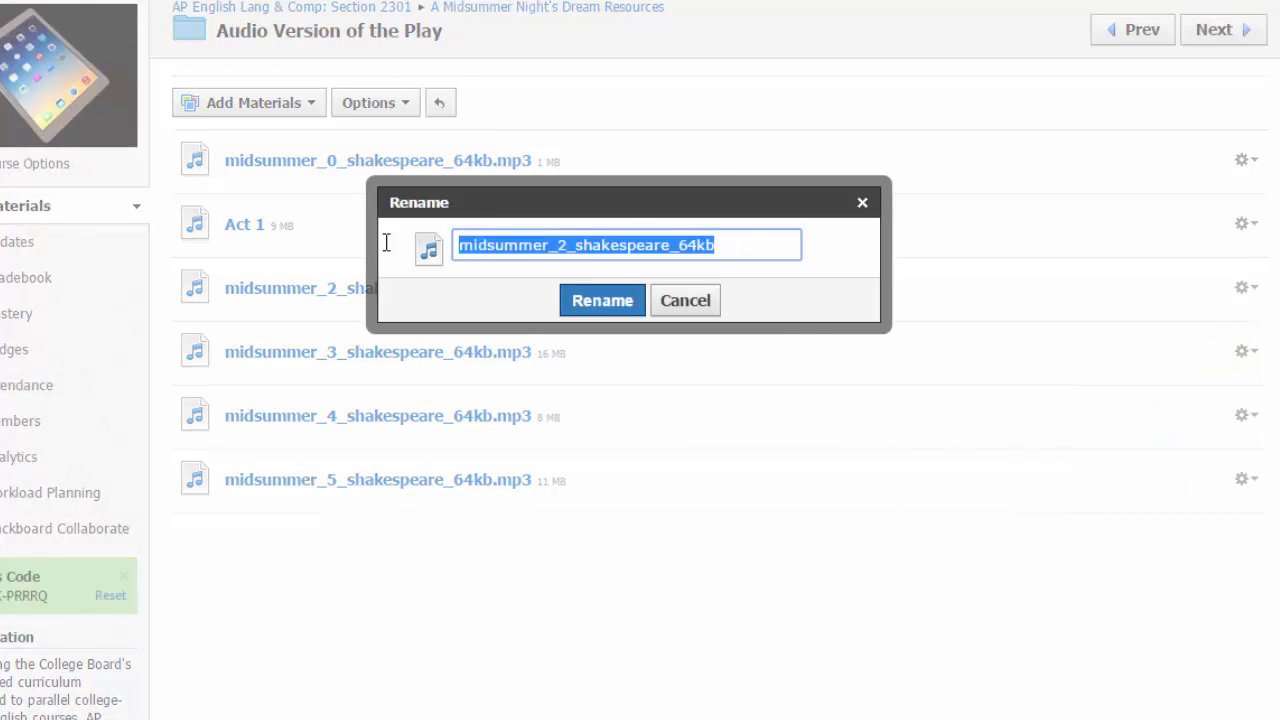
type("Act 2")
left_click(614, 302)
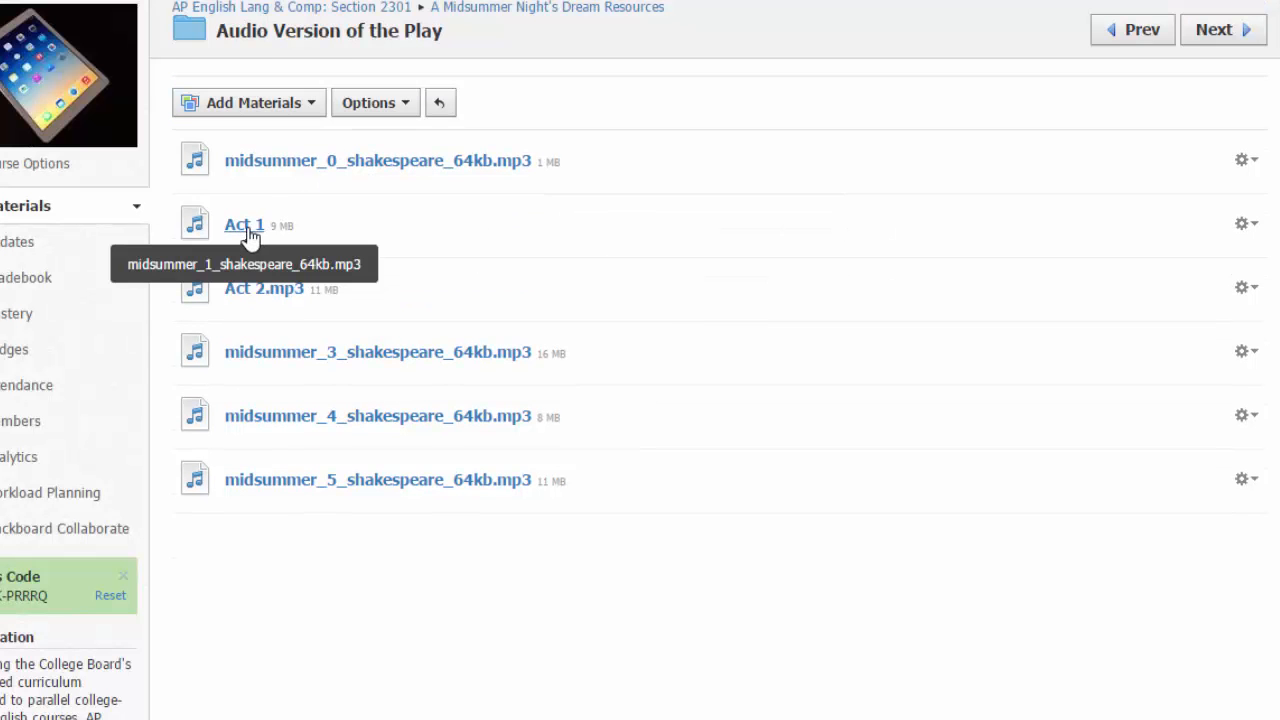
Play a short part of the Act 1 audio, pause it, and check its download option without saving the file.
left_click(246, 226)
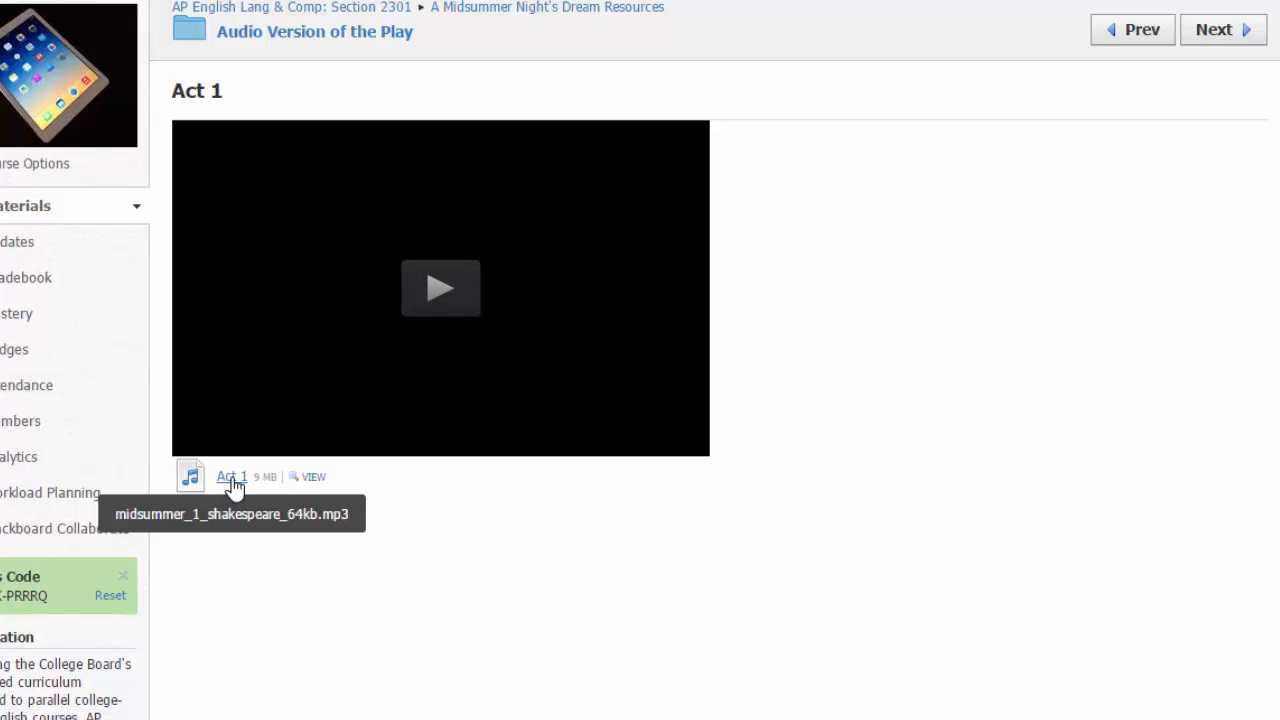
left_click(449, 302)
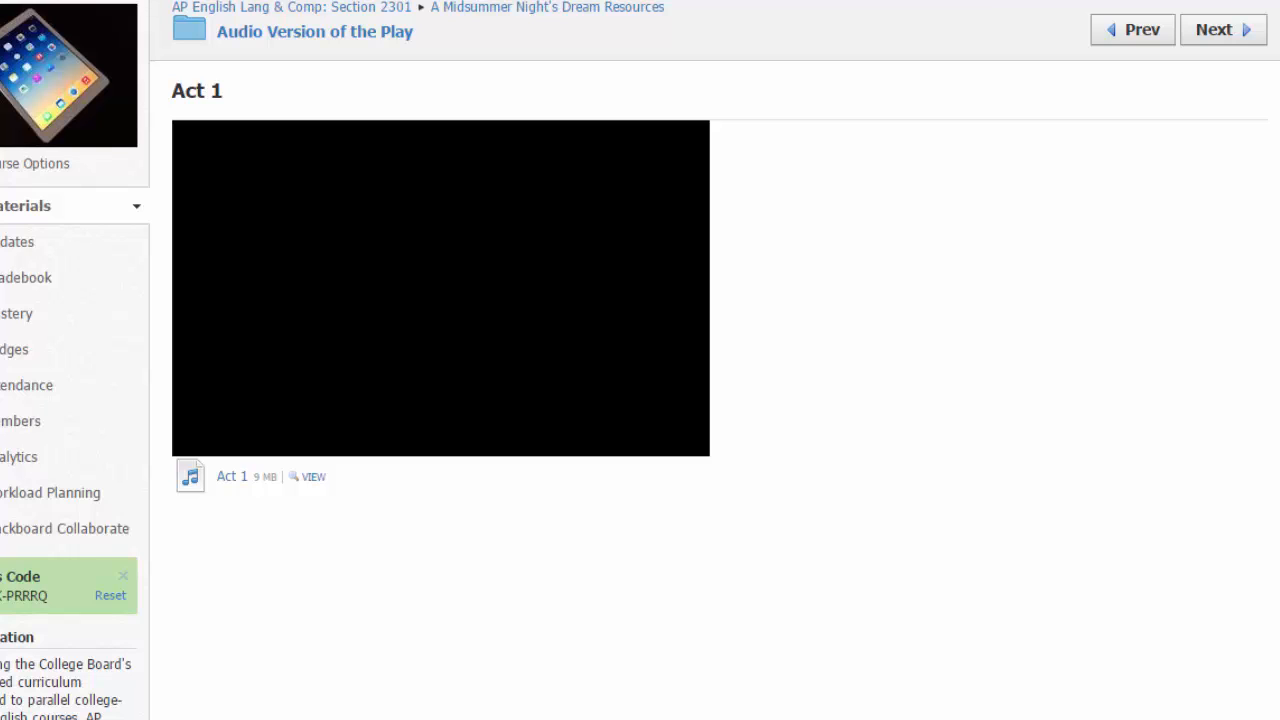
mouse_move(400, 403)
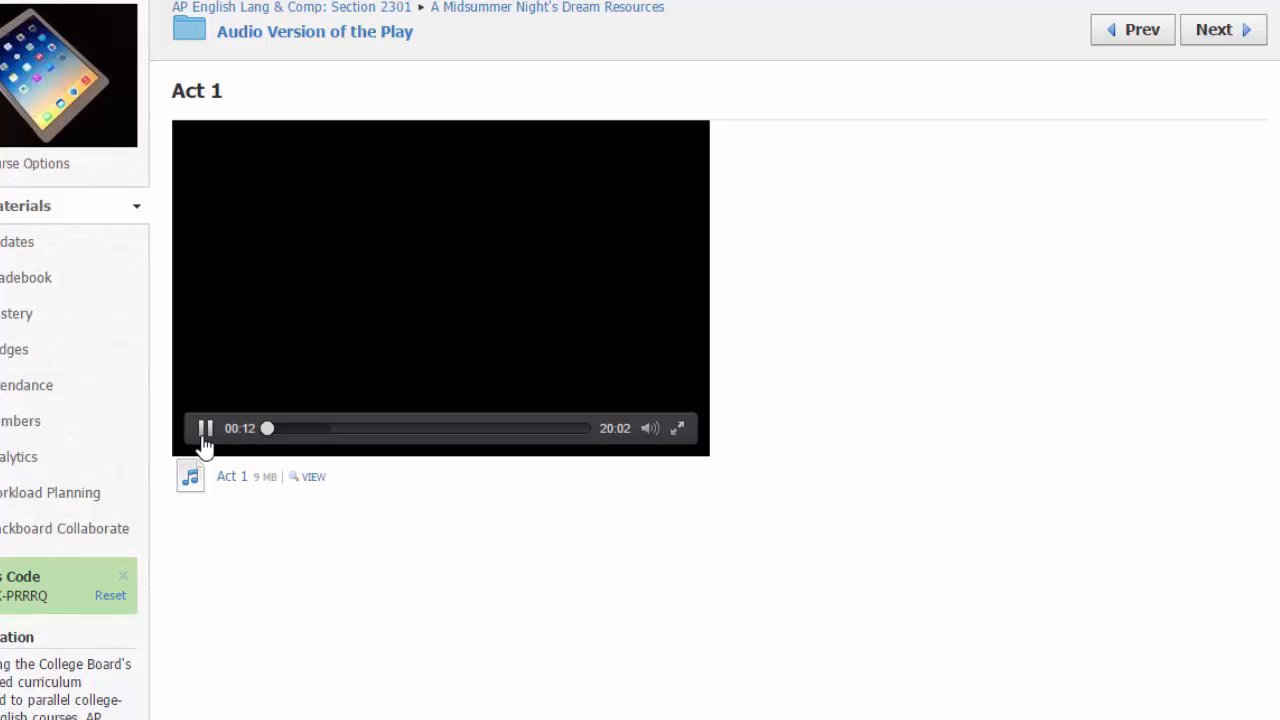
left_click(203, 434)
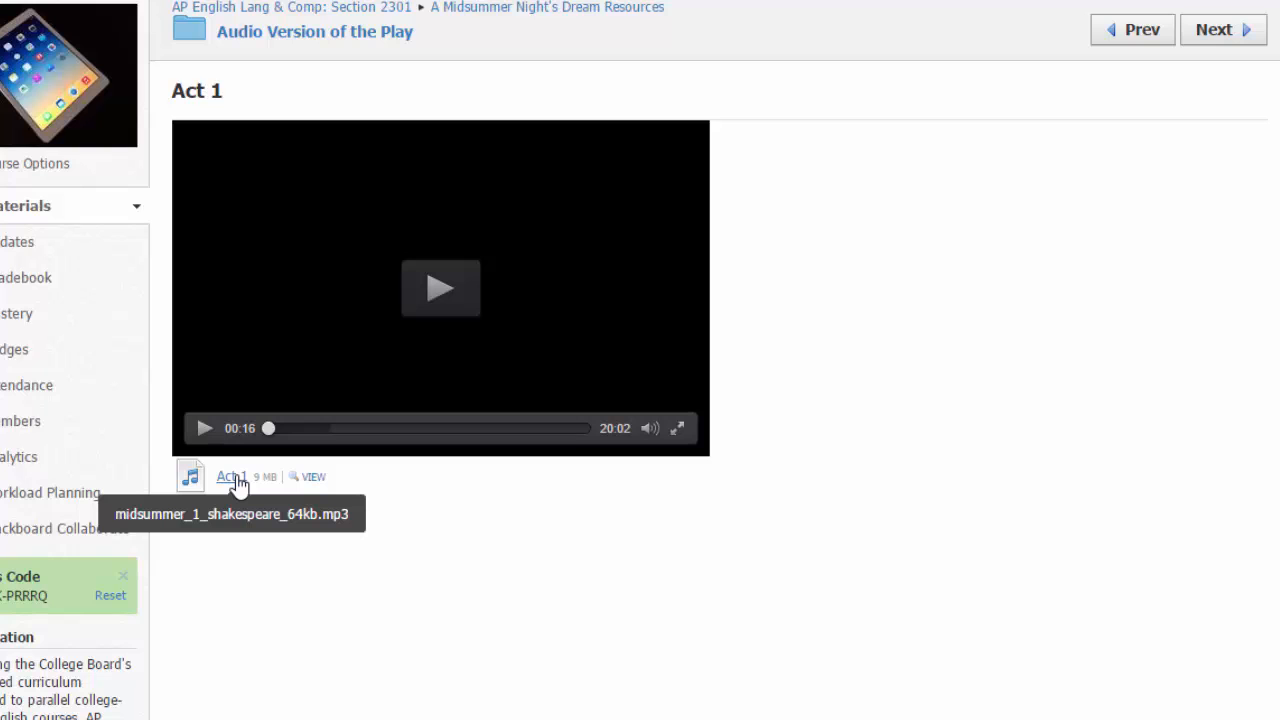
left_click(232, 477)
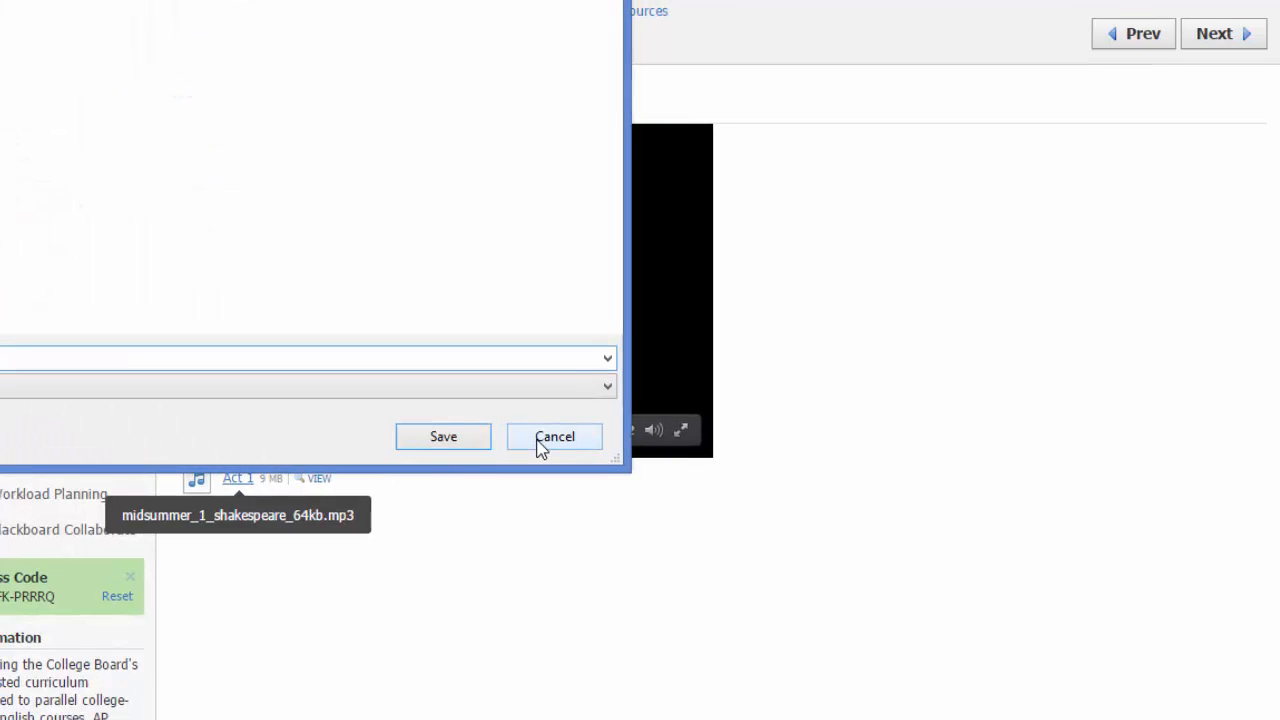
left_click(548, 440)
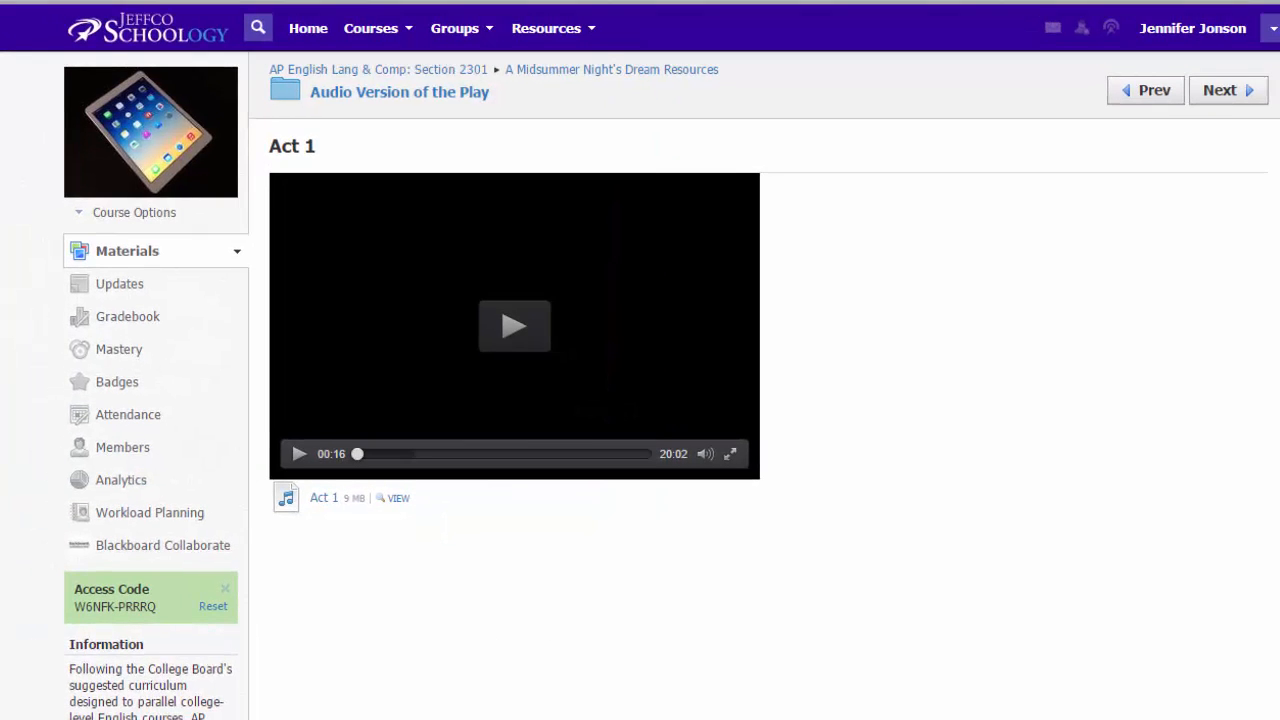